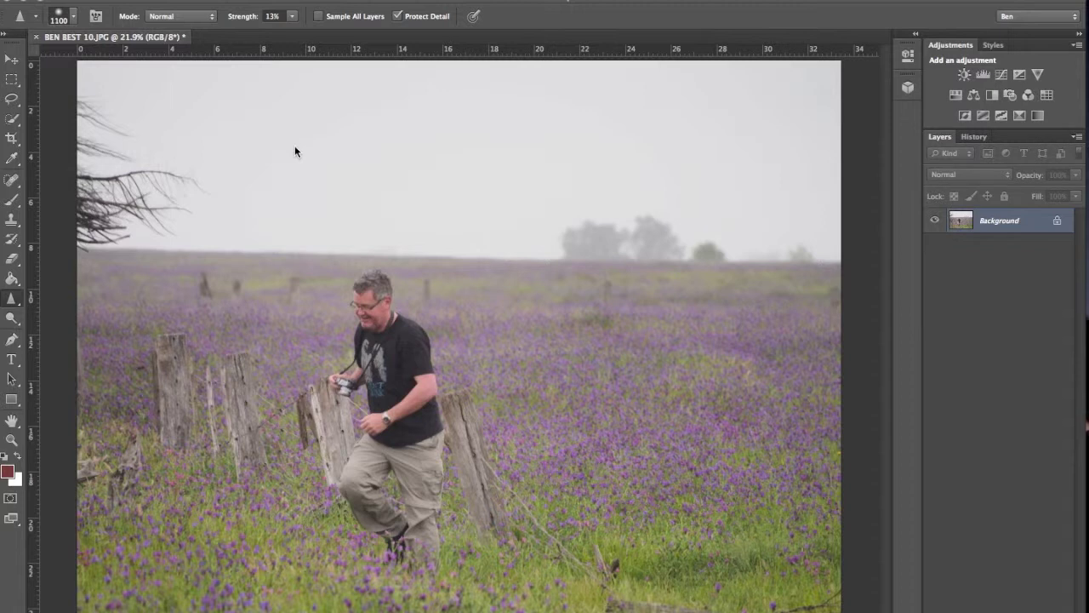
# Apply a Levels adjustment to the whole photo with black input 32 and white input 235.
pyautogui.press('super+l')
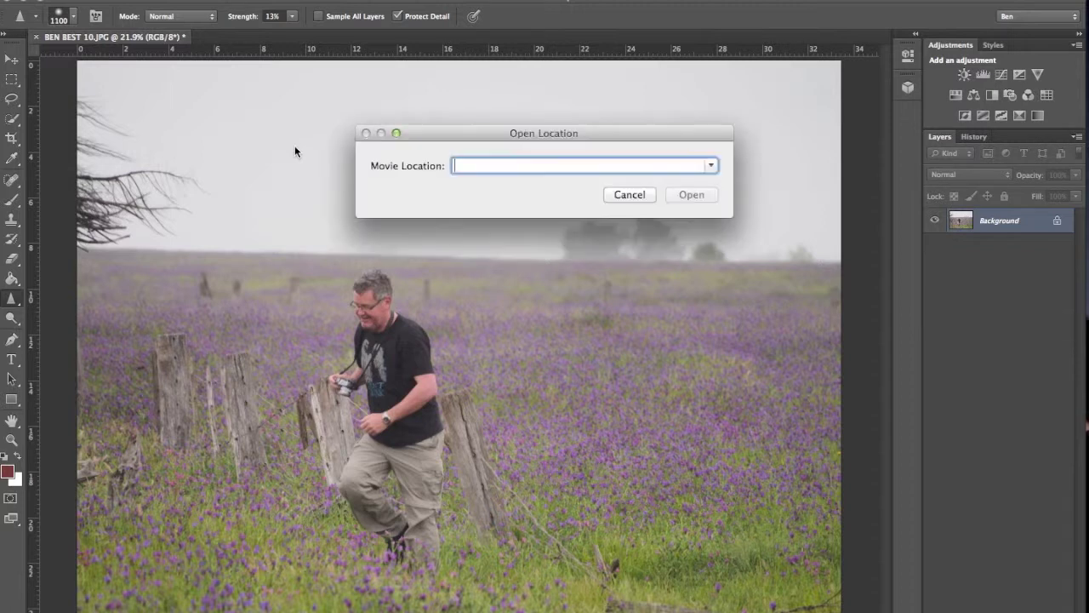
pyautogui.click(629, 194)
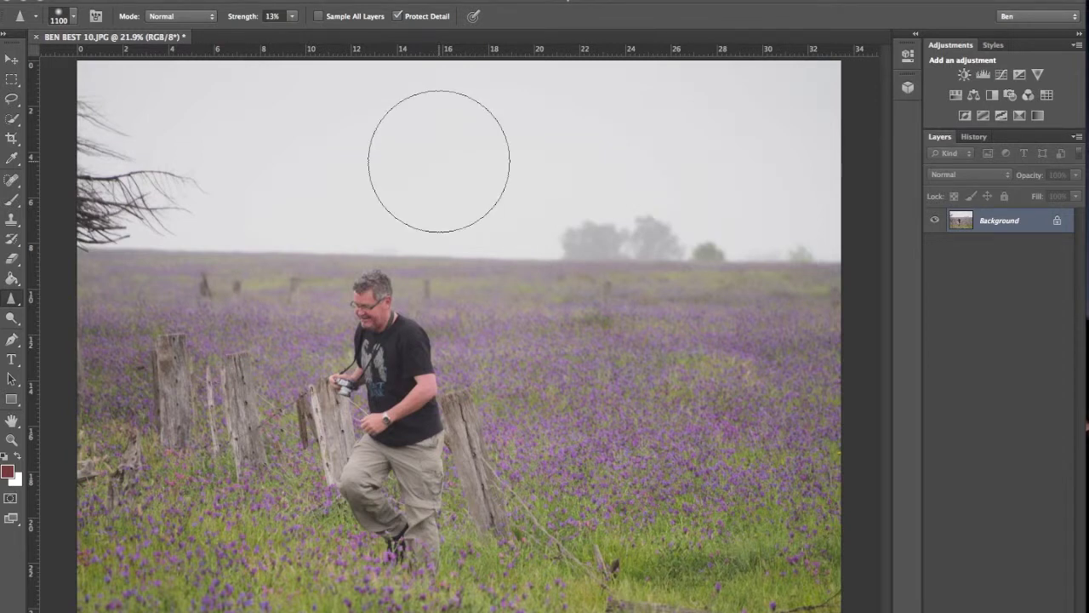
pyautogui.press('super+l')
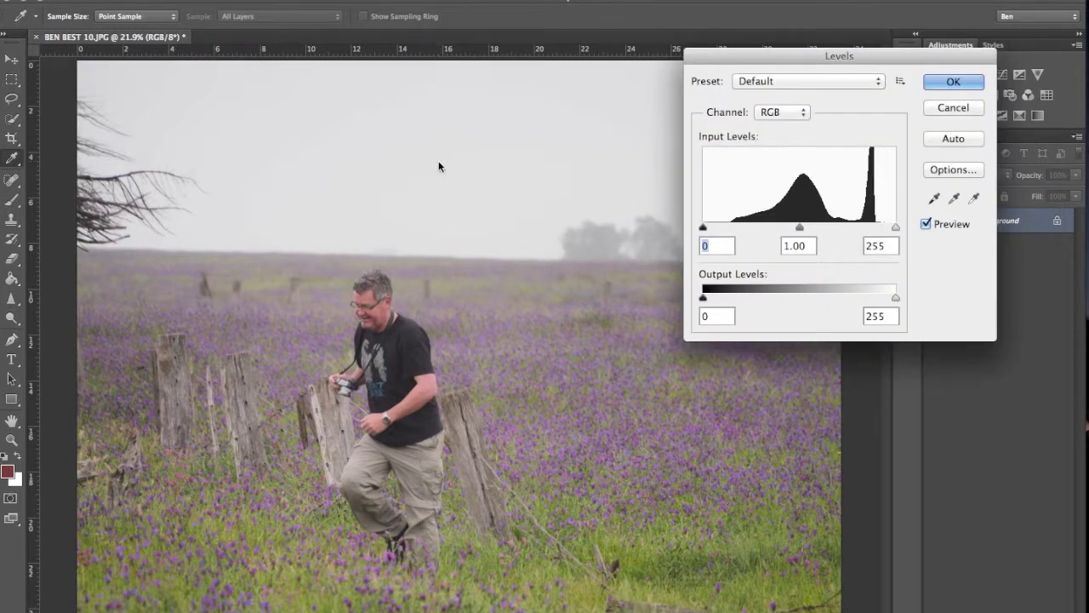
pyautogui.click(897, 229)
pyautogui.click(896, 228)
pyautogui.moveTo(895, 228); pyautogui.dragTo(880, 229)
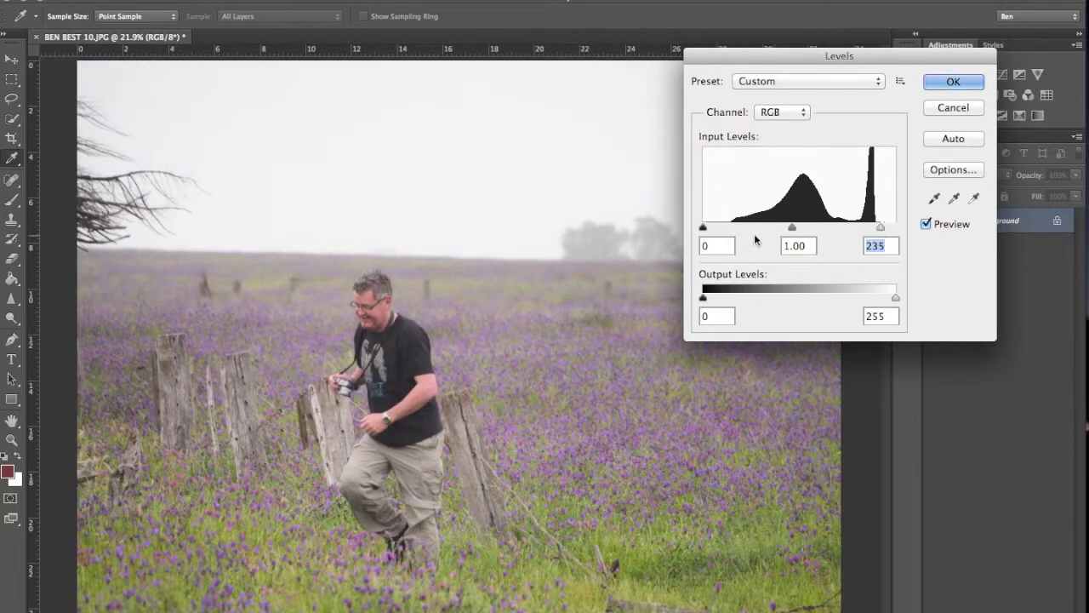
pyautogui.moveTo(703, 228); pyautogui.dragTo(728, 229)
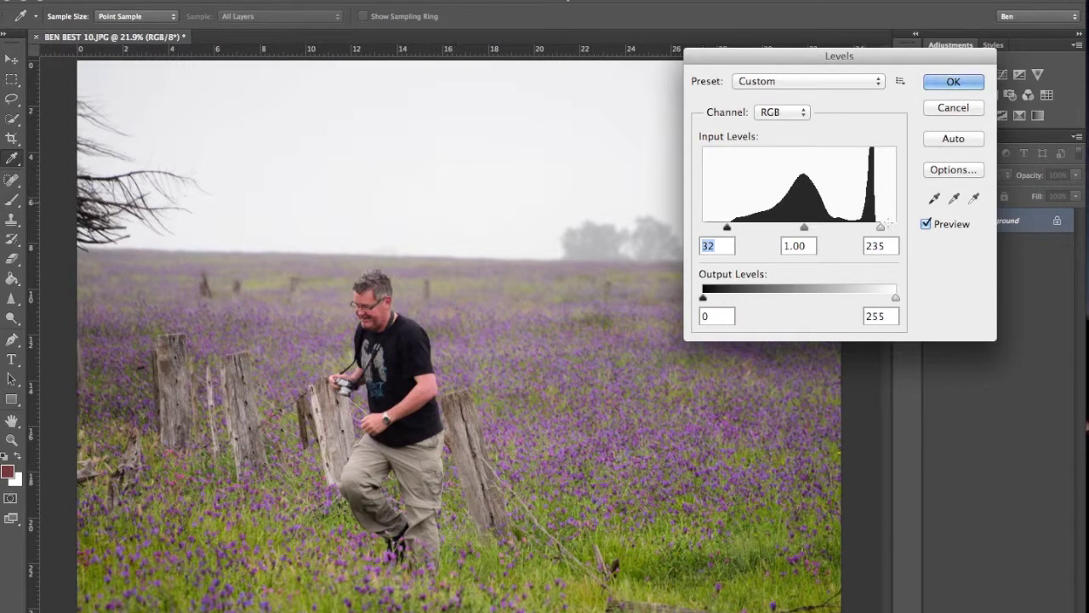
pyautogui.moveTo(881, 232); pyautogui.dragTo(879, 228)
pyautogui.click(954, 81)
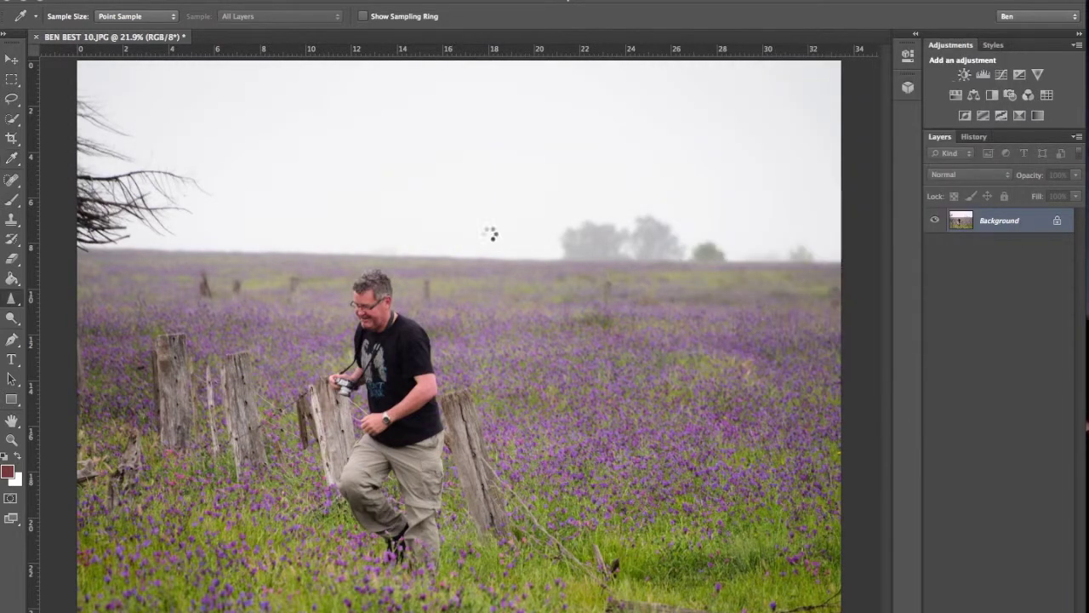
# Enter Quick Mask mode and paint black over the flower field around the man with a soft 900 px brush.
pyautogui.press('r')
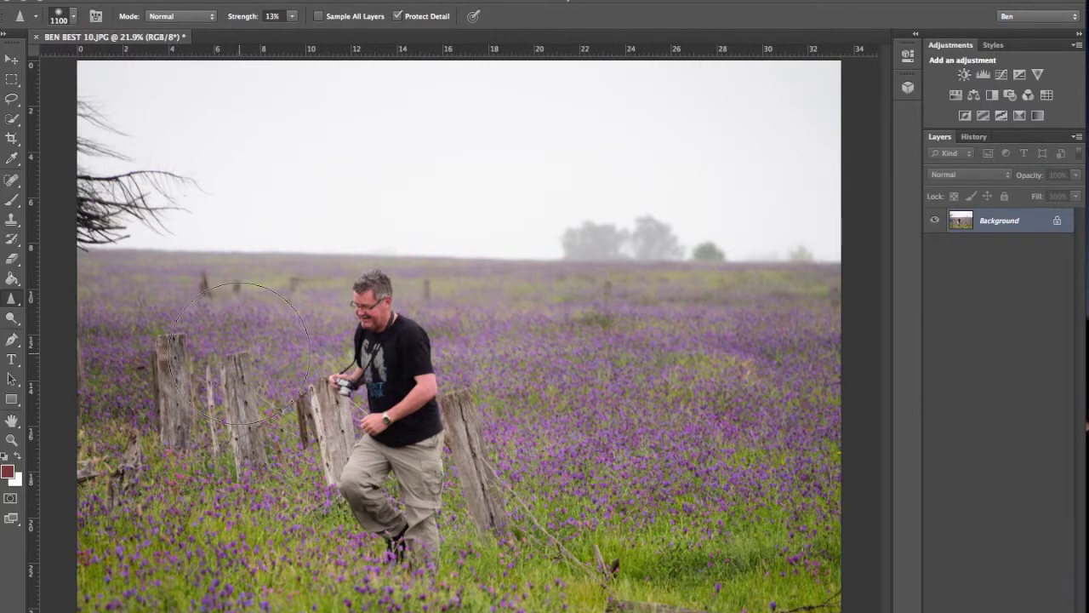
pyautogui.press('q')
pyautogui.press('b')
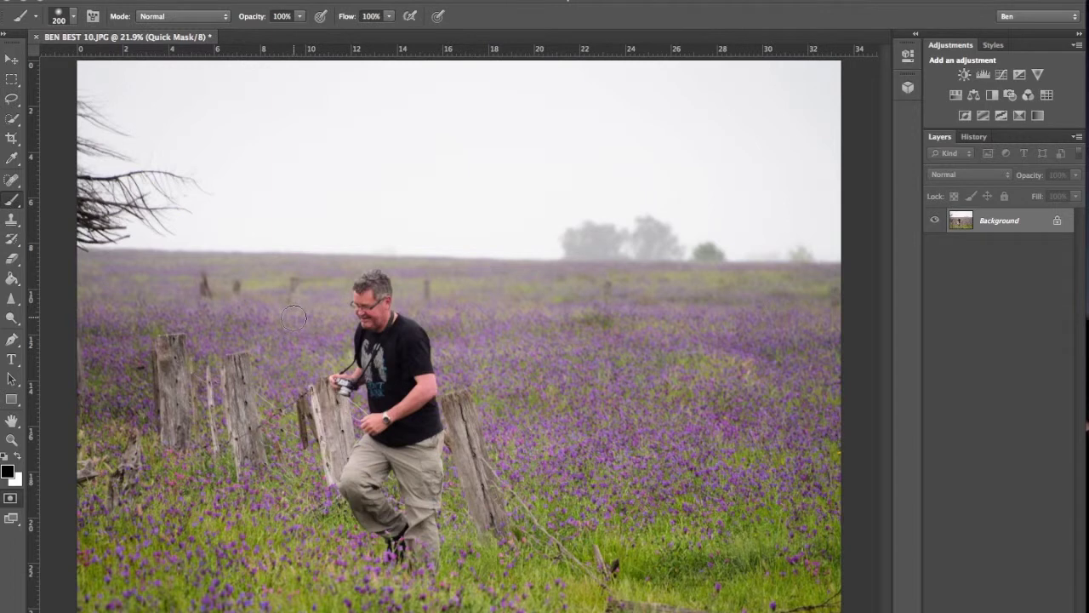
pyautogui.press(']')
pyautogui.press(']')
pyautogui.press(']')
pyautogui.press(']')
pyautogui.press(']')
pyautogui.press(']')
pyautogui.press(']')
pyautogui.press(']')
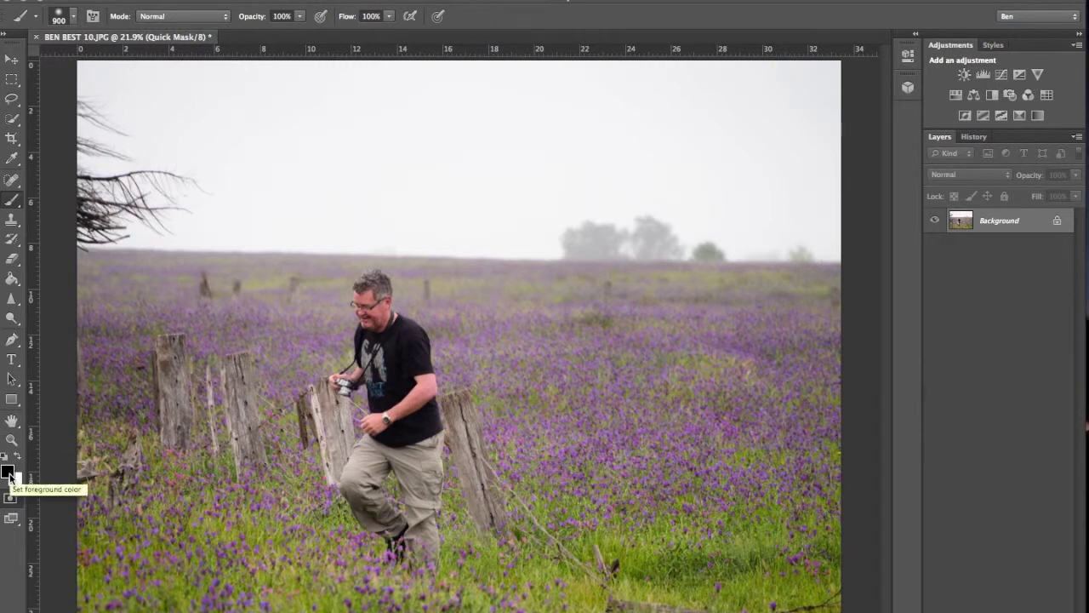
pyautogui.moveTo(272, 326)
pyautogui.mouseDown()
pyautogui.moveTo(256, 310)
pyautogui.moveTo(145, 311)
pyautogui.moveTo(196, 272)
pyautogui.moveTo(170, 366)
pyautogui.mouseUp()
pyautogui.moveTo(119, 438)
pyautogui.mouseDown()
pyautogui.moveTo(194, 412)
pyautogui.moveTo(173, 454)
pyautogui.moveTo(236, 424)
pyautogui.moveTo(234, 526)
pyautogui.moveTo(203, 574)
pyautogui.moveTo(152, 567)
pyautogui.moveTo(142, 576)
pyautogui.moveTo(217, 602)
pyautogui.moveTo(543, 599)
pyautogui.moveTo(574, 576)
pyautogui.moveTo(518, 487)
pyautogui.moveTo(523, 434)
pyautogui.moveTo(487, 345)
pyautogui.moveTo(680, 319)
pyautogui.moveTo(836, 332)
pyautogui.moveTo(750, 375)
pyautogui.moveTo(864, 447)
pyautogui.moveTo(828, 464)
pyautogui.moveTo(778, 542)
pyautogui.moveTo(791, 609)
pyautogui.mouseUp()
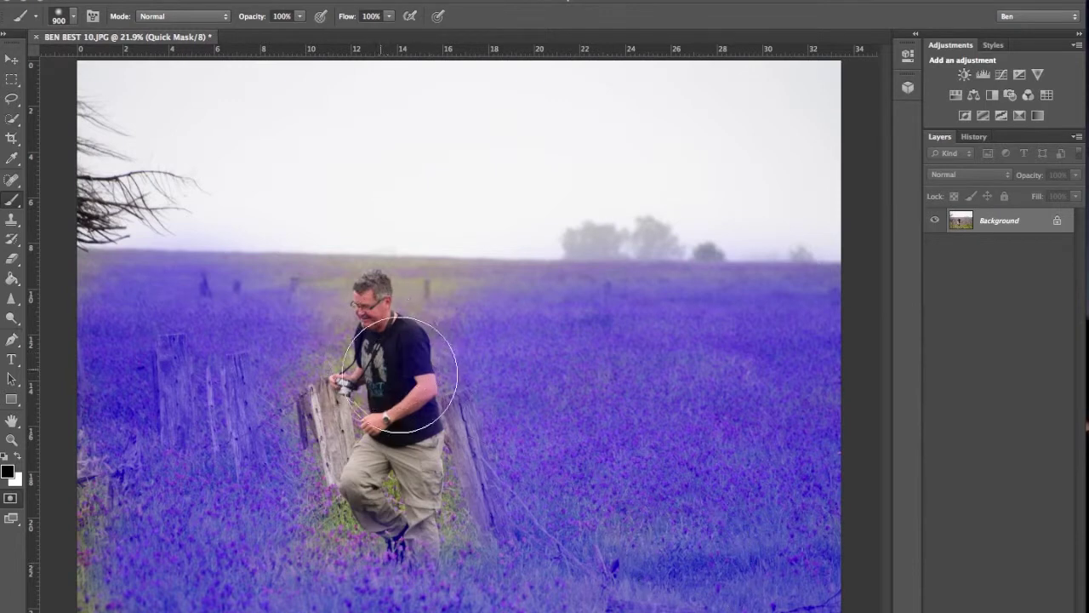
# Paint white over the man to clear the quick mask from his body, and convert the mask to a selection.
pyautogui.hotkey('ctrl', '+')
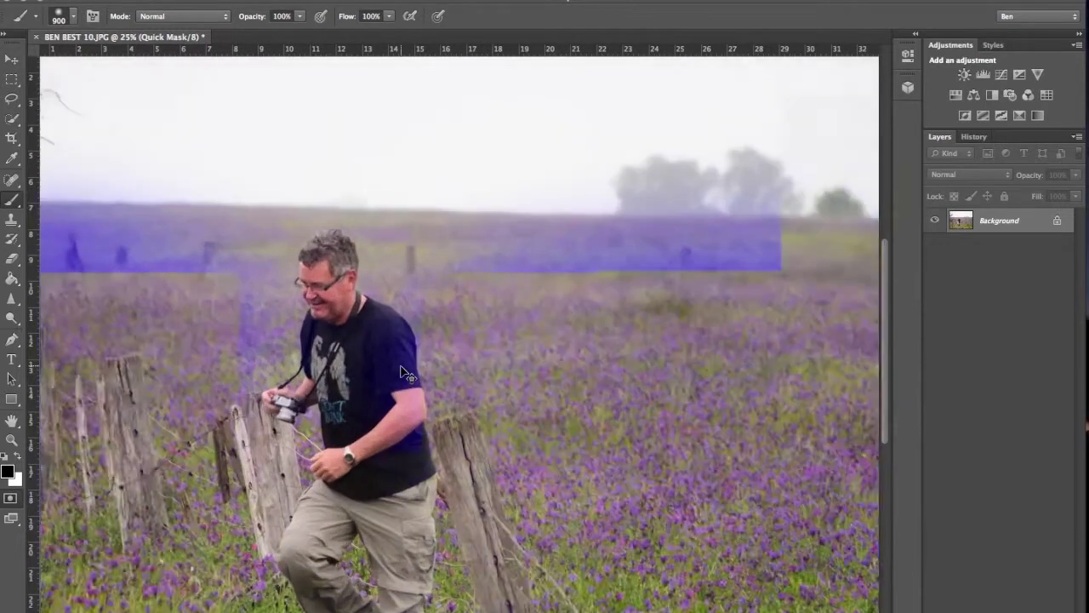
pyautogui.hotkey('ctrl', '+')
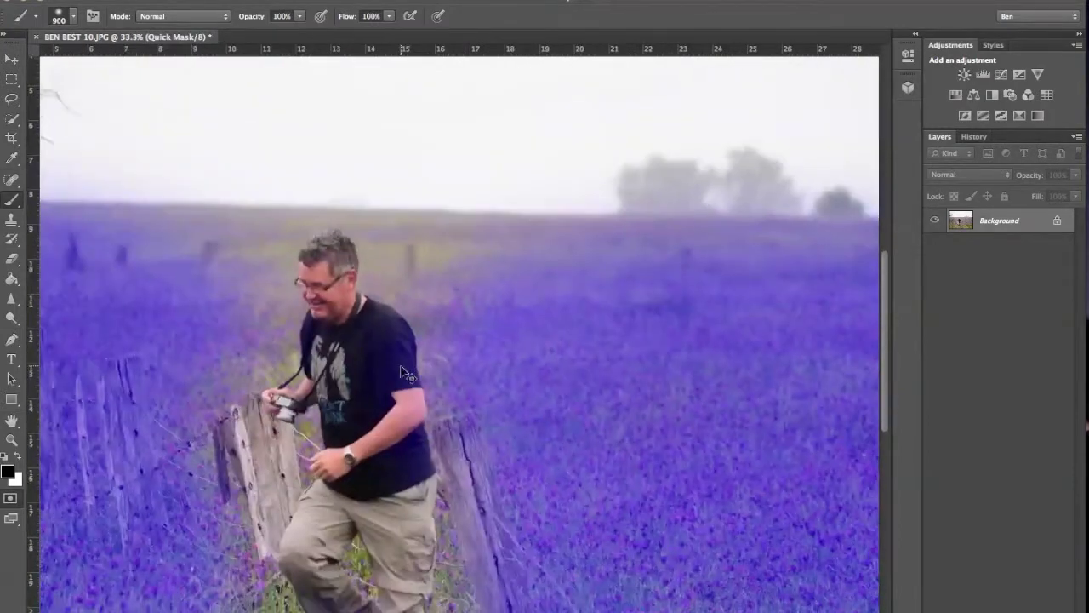
pyautogui.hotkey('ctrl', '-')
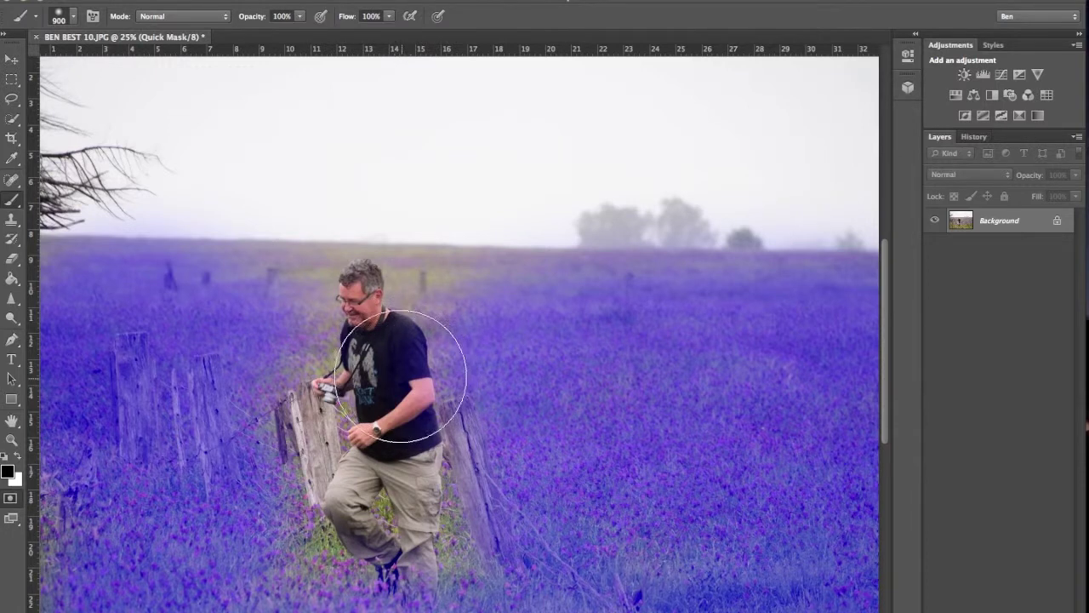
pyautogui.press('x')
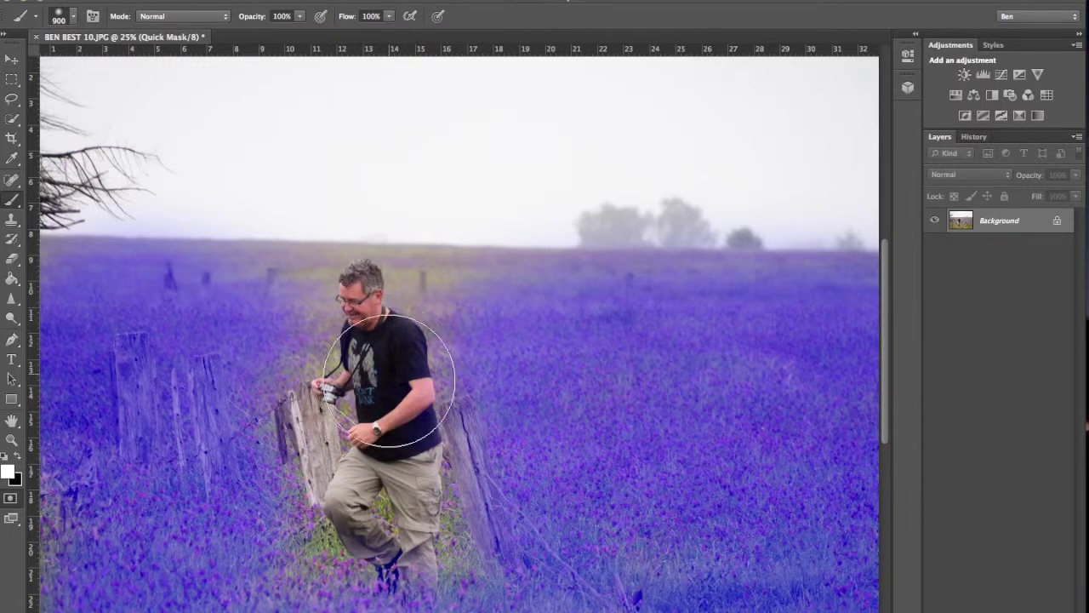
pyautogui.moveTo(400, 391)
pyautogui.mouseDown()
pyautogui.moveTo(387, 327)
pyautogui.moveTo(366, 307)
pyautogui.moveTo(380, 339)
pyautogui.mouseUp()
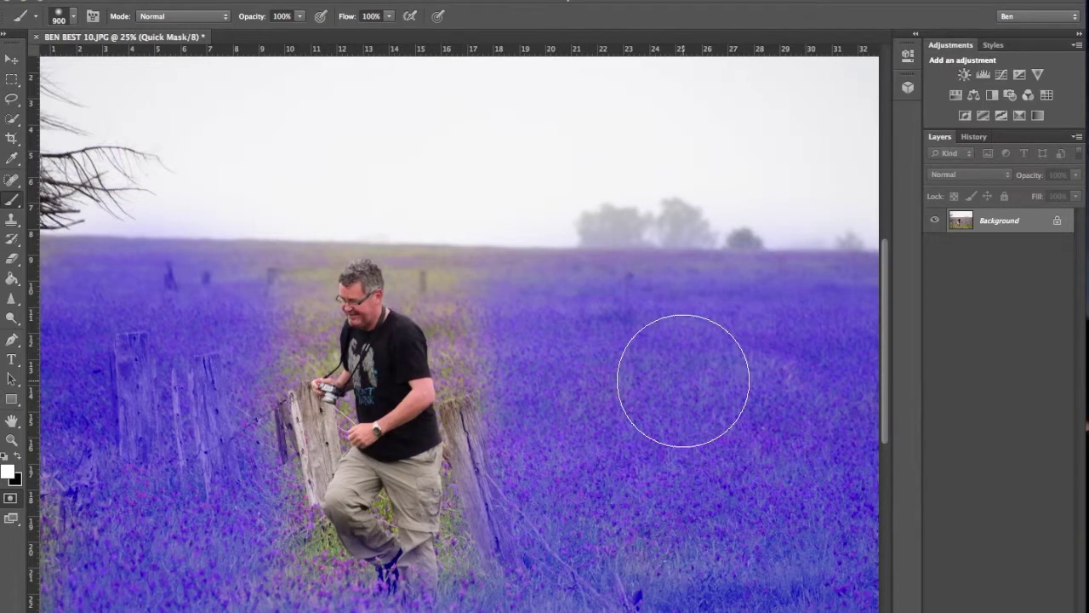
pyautogui.hscroll(2, 683, 380)
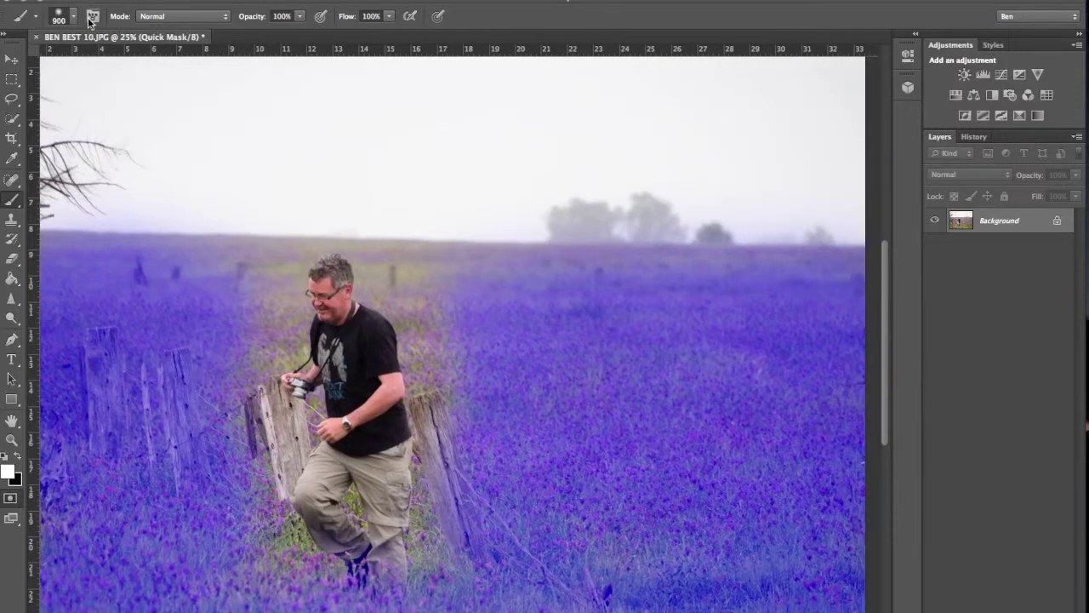
pyautogui.click(74, 19)
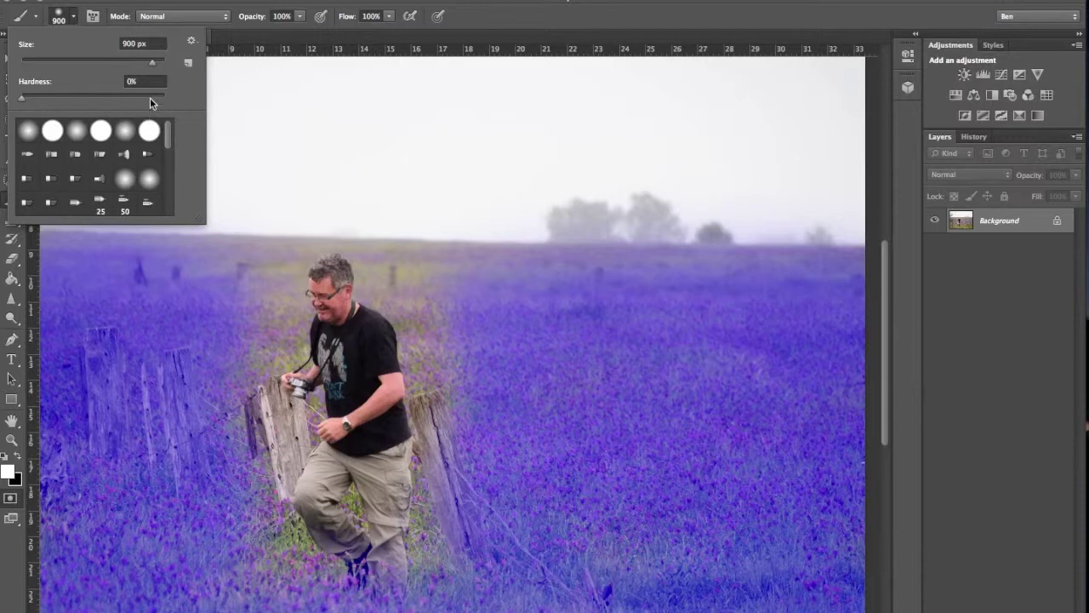
pyautogui.click(642, 16)
pyautogui.press('q')
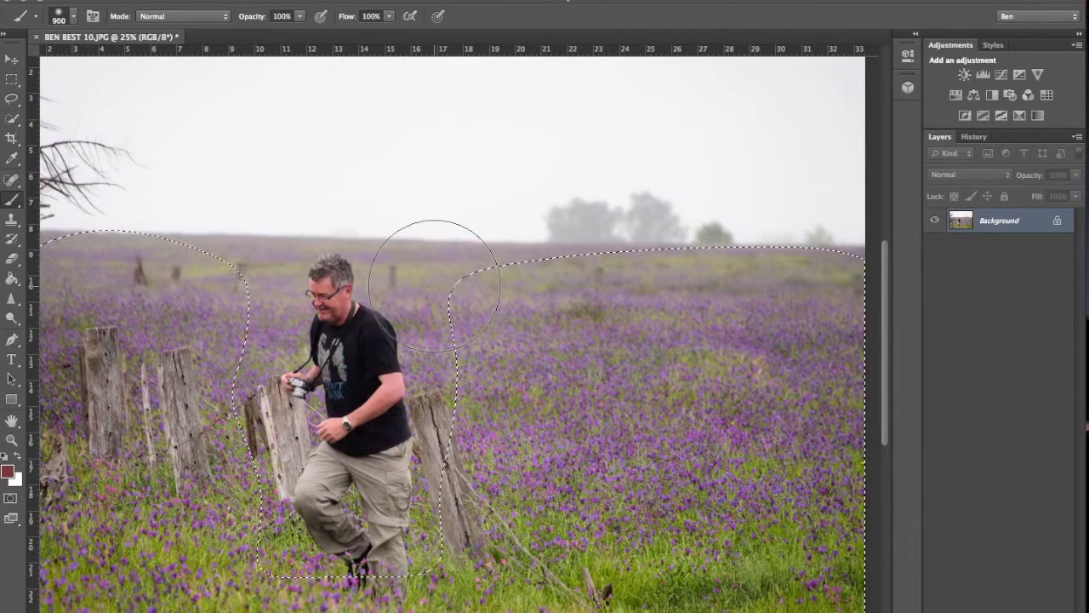
# Return to Quick Mask mode, clear the mask along the sky and horizon with white, and convert it back to a selection.
pyautogui.press('q')
pyautogui.press('x')
pyautogui.moveTo(165, 175); pyautogui.dragTo(101, 177)
pyautogui.press('x')
pyautogui.moveTo(250, 153)
pyautogui.mouseDown()
pyautogui.moveTo(188, 170)
pyautogui.moveTo(326, 165)
pyautogui.mouseUp()
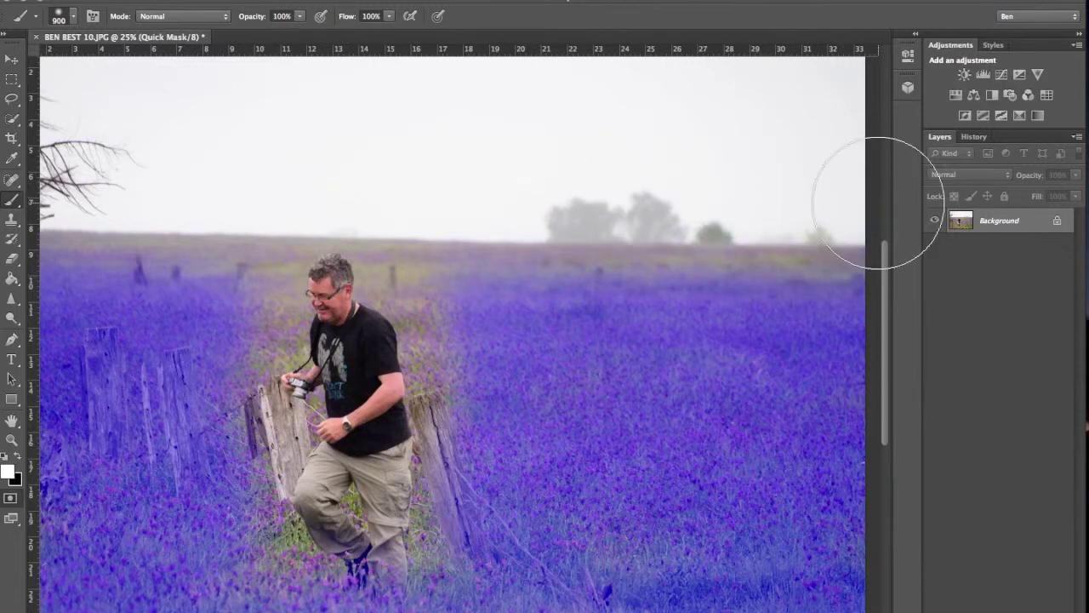
pyautogui.press('q')
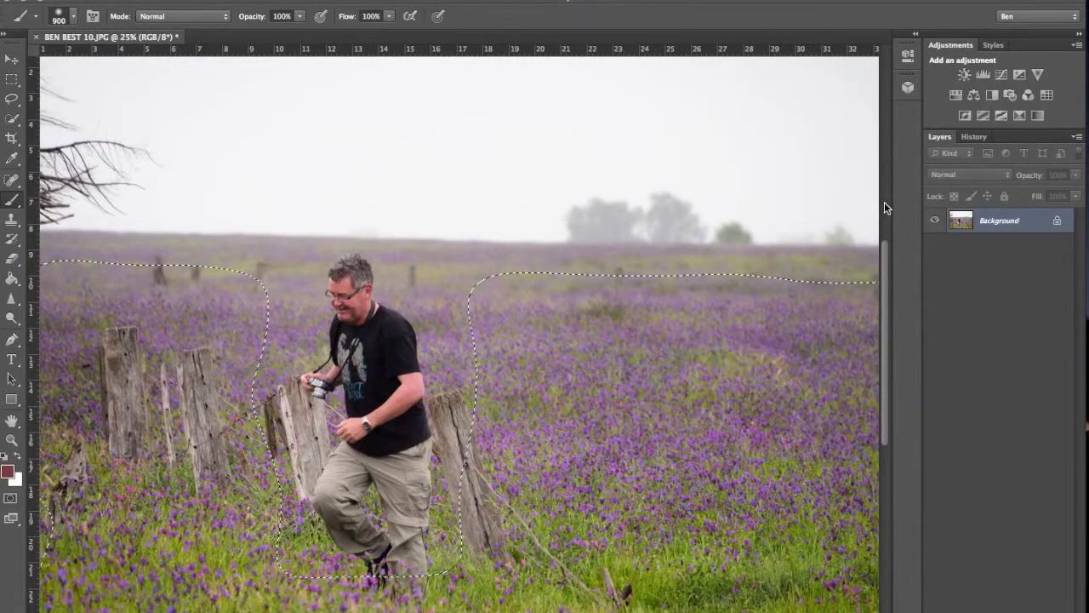
# Brighten the selected field with Levels at white input 222, and deselect it.
pyautogui.hotkey('ctrl', 'l')
pyautogui.moveTo(895, 228); pyautogui.dragTo(871, 228)
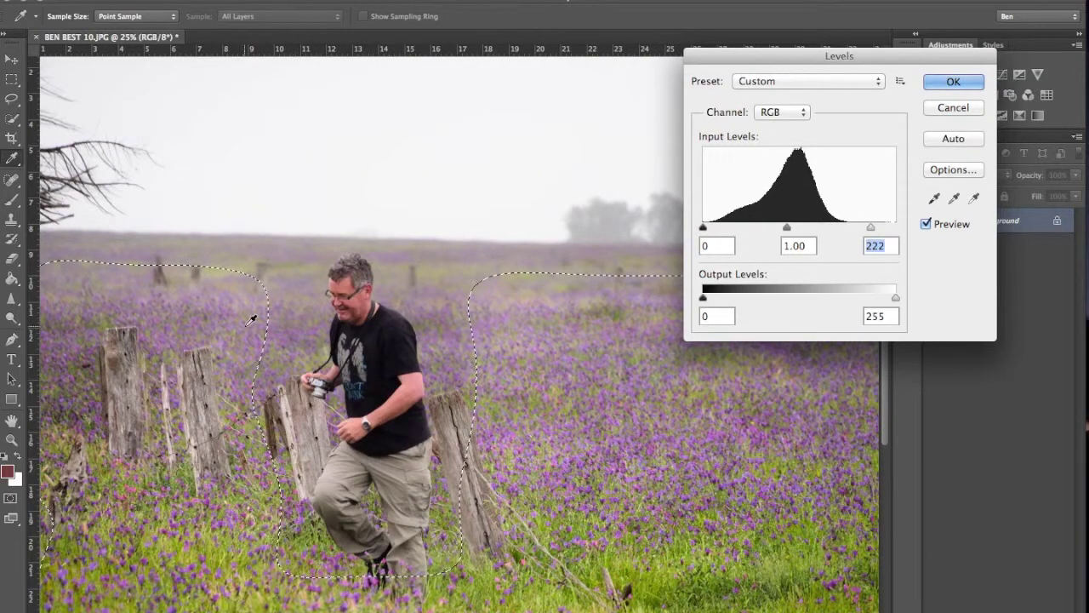
pyautogui.click(968, 82)
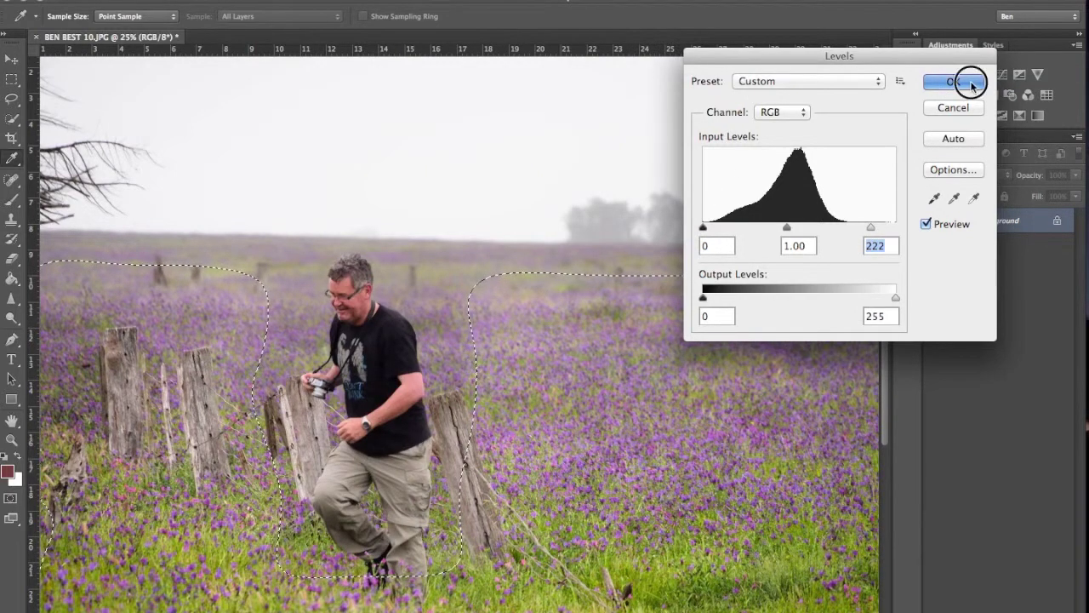
pyautogui.press('l')
pyautogui.hotkey('ctrl', 'd')
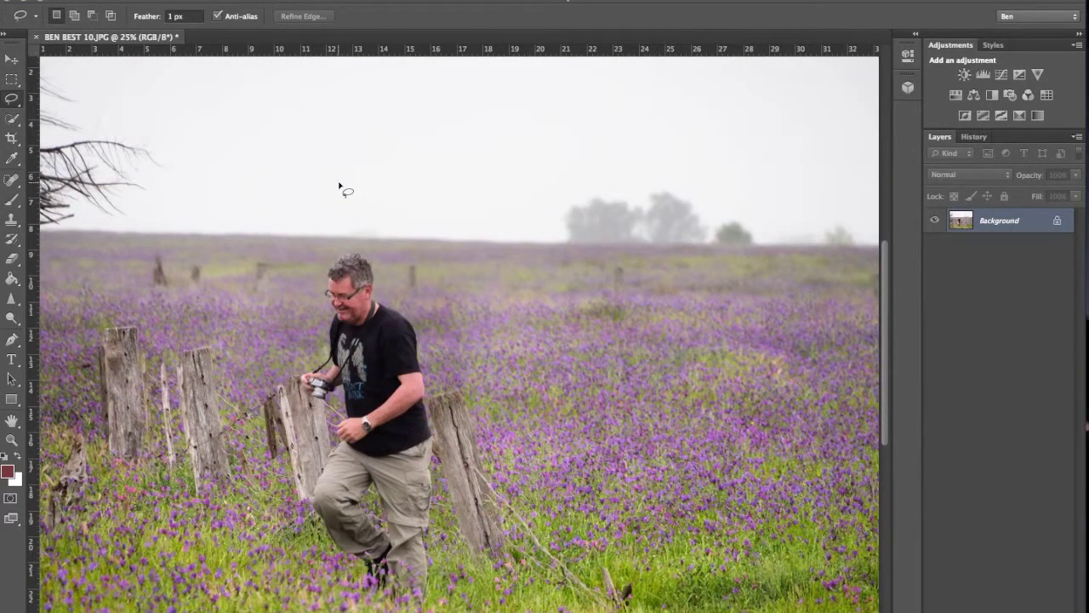
# Draw a freehand Lasso selection around the man's face and hair.
pyautogui.press('super+plus')
pyautogui.press('super+plus')
pyautogui.press('super+plus')
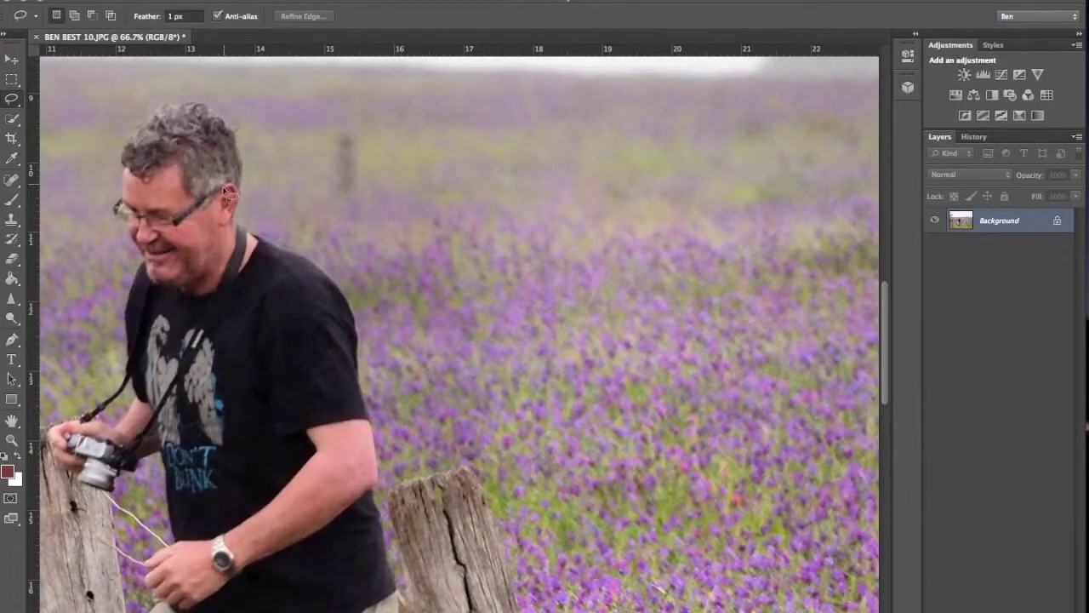
pyautogui.moveTo(224, 206)
pyautogui.mouseDown()
pyautogui.moveTo(231, 170)
pyautogui.moveTo(199, 114)
pyautogui.moveTo(142, 127)
pyautogui.moveTo(128, 176)
pyautogui.moveTo(133, 223)
pyautogui.moveTo(169, 278)
pyautogui.moveTo(199, 287)
pyautogui.moveTo(221, 260)
pyautogui.moveTo(231, 219)
pyautogui.moveTo(236, 158)
pyautogui.moveTo(214, 134)
pyautogui.mouseUp()
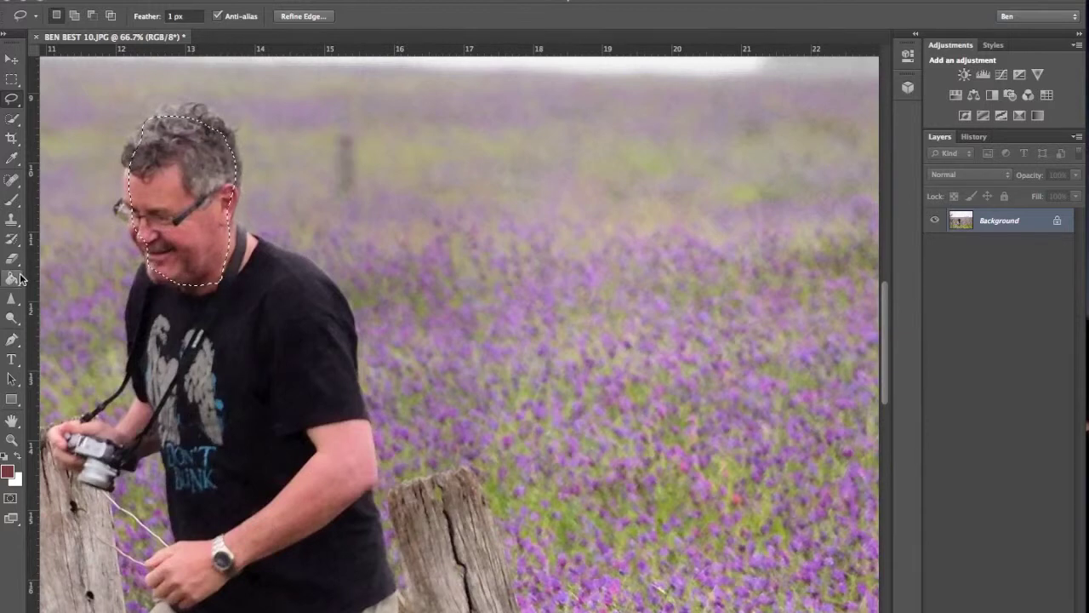
# Brighten the selected head with Levels at white input 238, and shift the selection outline slightly toward the front of the face.
pyautogui.press('super+l')
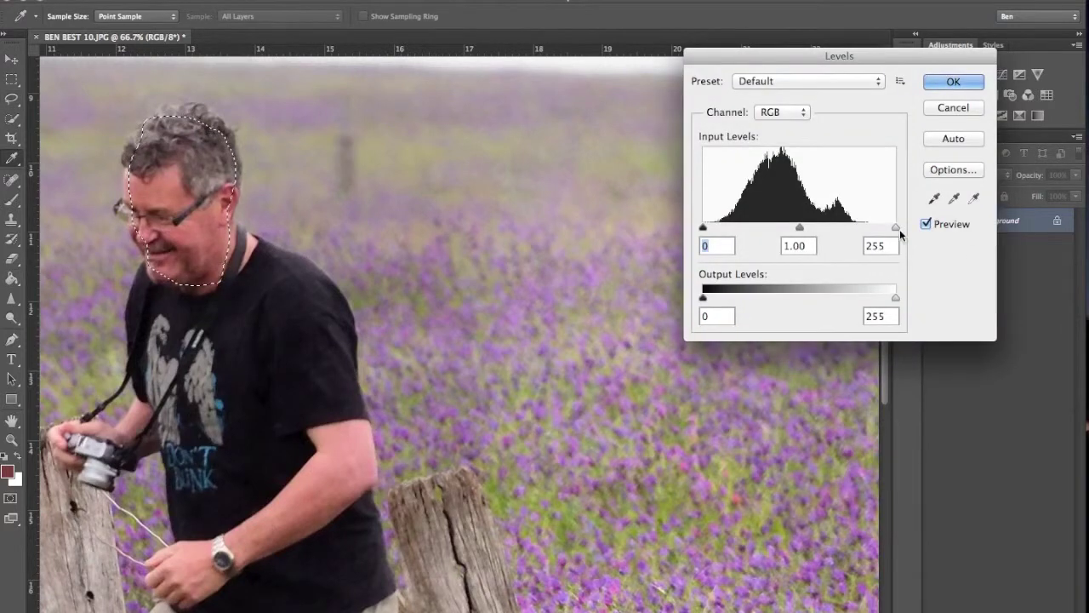
pyautogui.moveTo(895, 228); pyautogui.dragTo(882, 230)
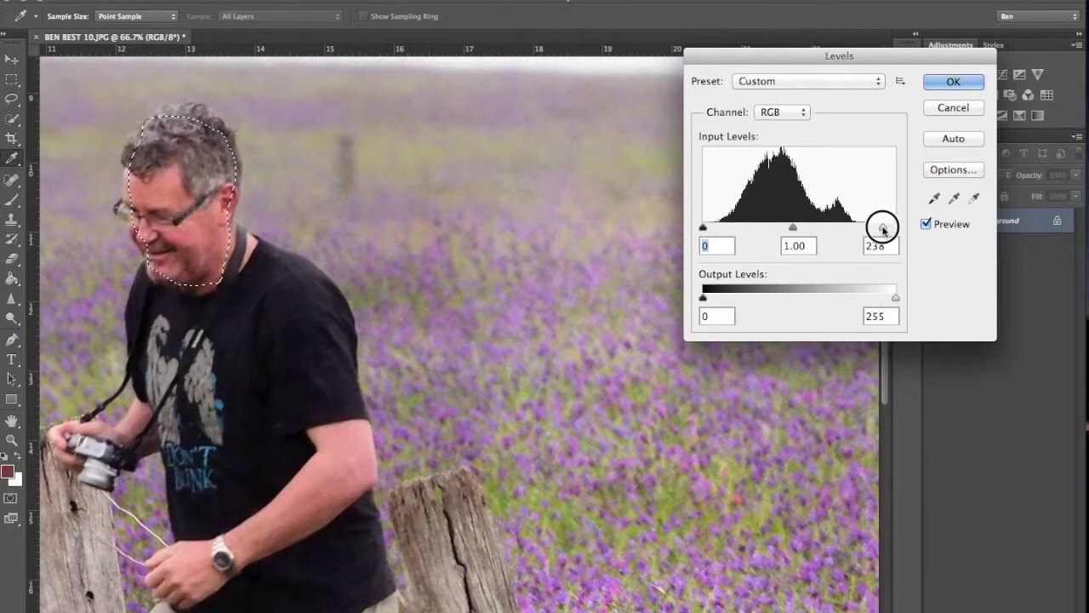
pyautogui.click(951, 83)
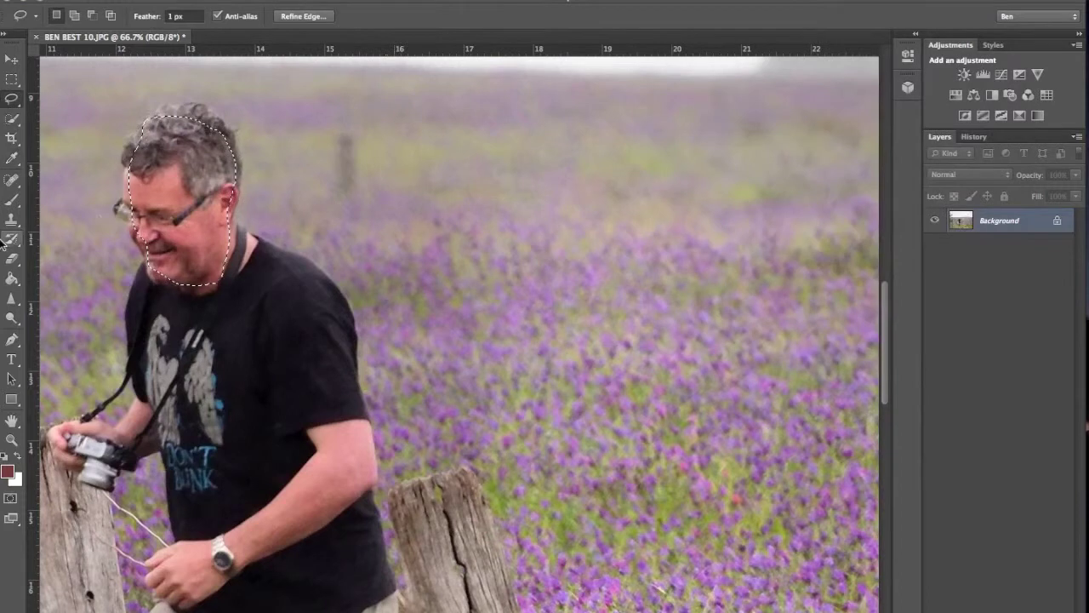
pyautogui.moveTo(153, 194); pyautogui.dragTo(165, 206)
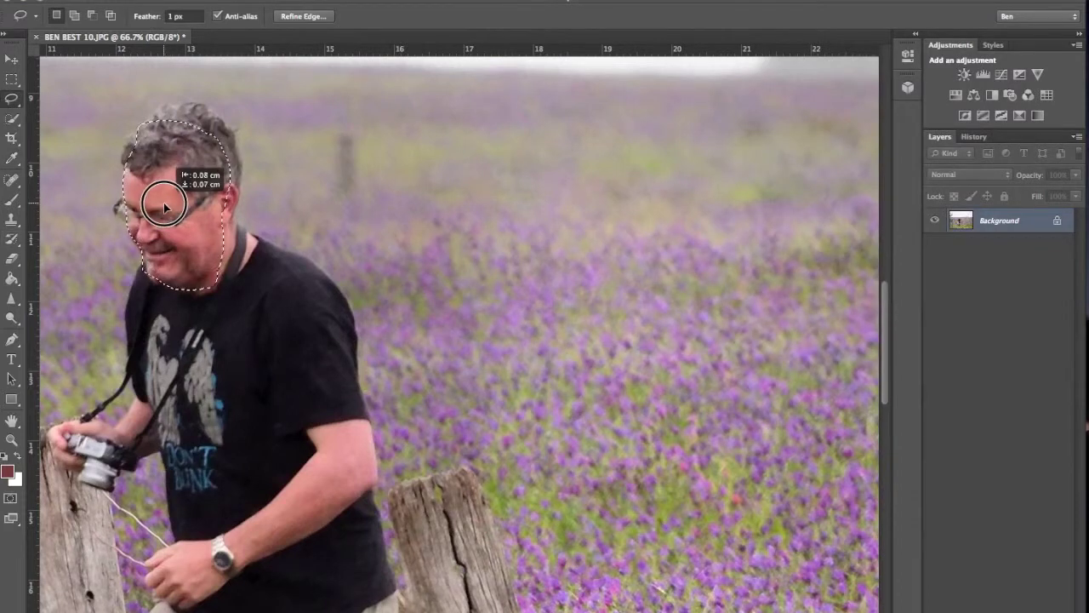
# Switch to the Sharpen tool and adjust its brush size to 1100 px over the selected head.
pyautogui.click(17, 304)
pyautogui.click(73, 309)
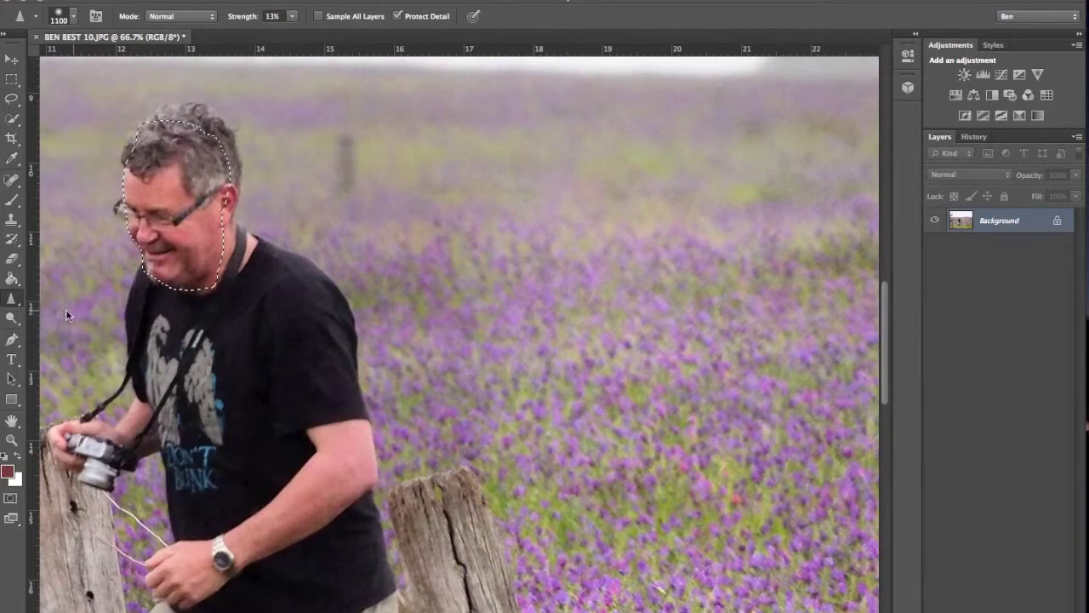
pyautogui.press('[')
pyautogui.press('[')
pyautogui.press('[')
pyautogui.press('[')
pyautogui.press('[')
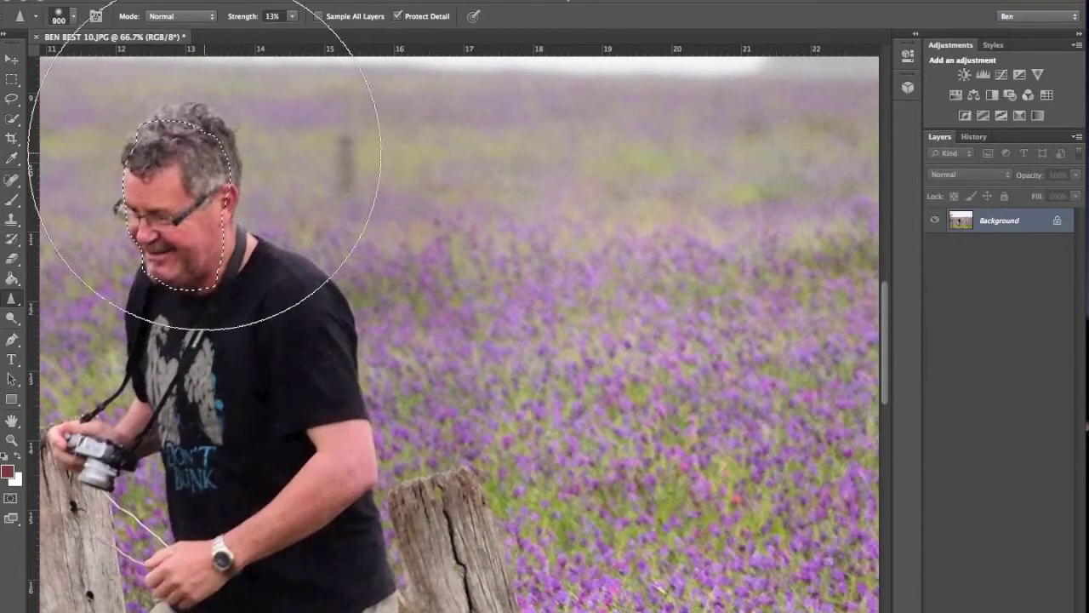
pyautogui.press(']')
pyautogui.press(']')
pyautogui.press(']')
pyautogui.press(']')
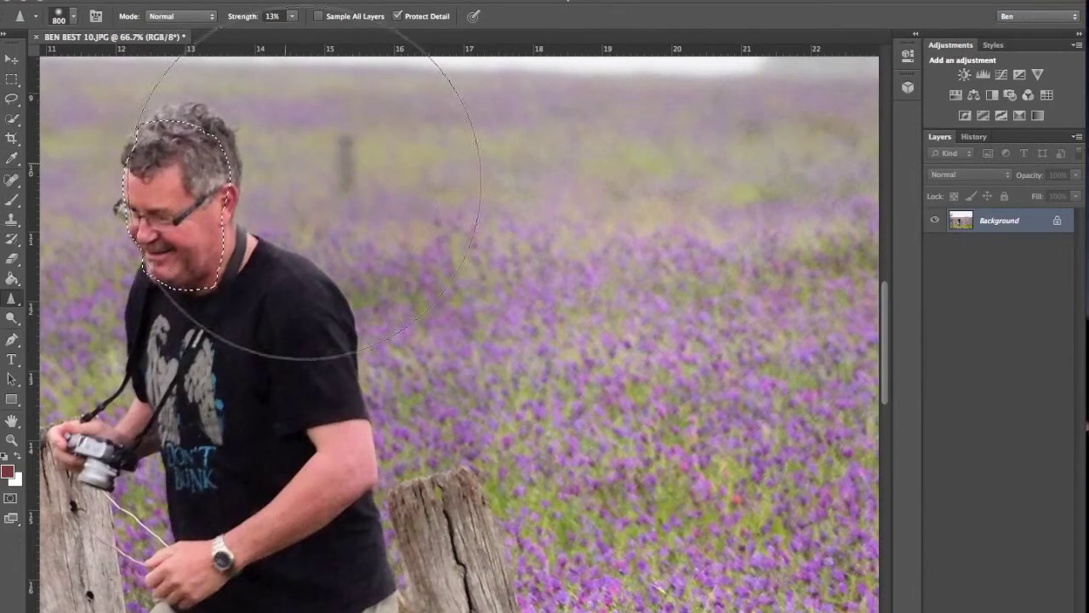
pyautogui.press(']')
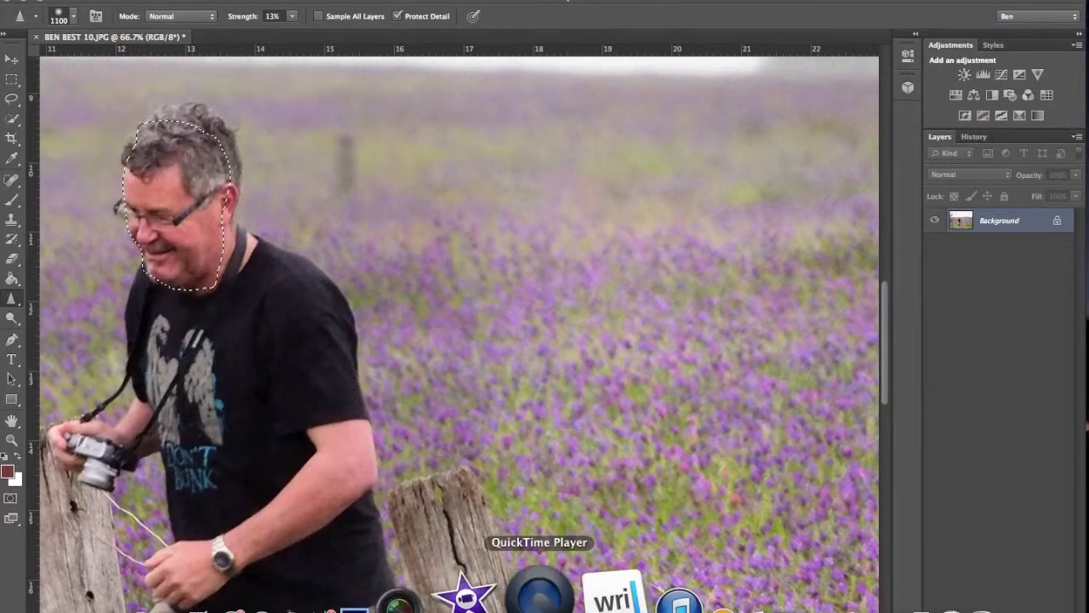
pyautogui.rightClick(539, 596)
pyautogui.click(384, 238)
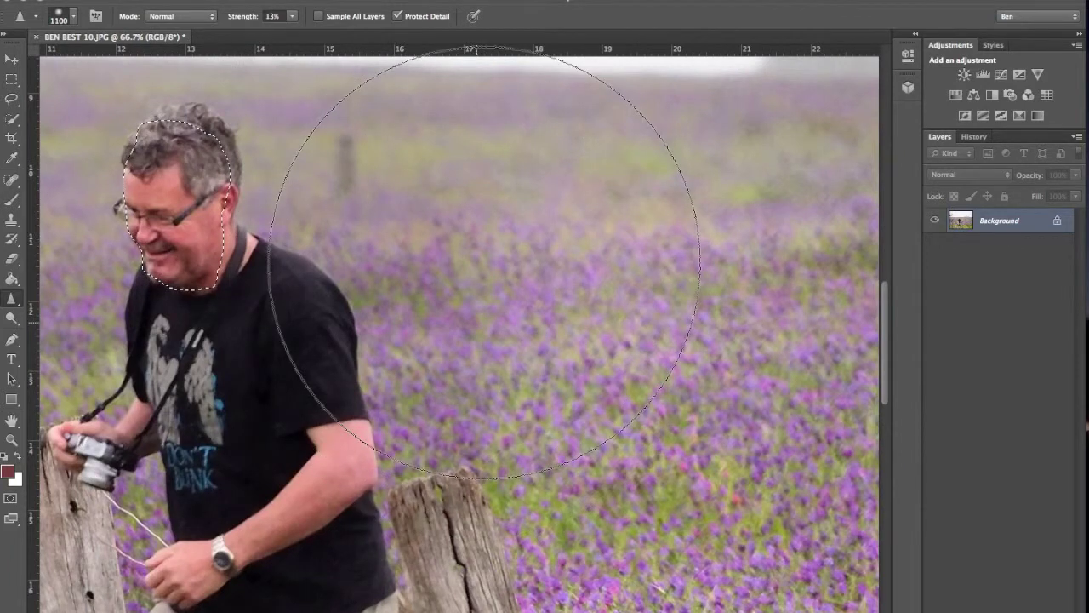
# Switch to the Lasso tool and deselect the man's head.
pyautogui.click(14, 101)
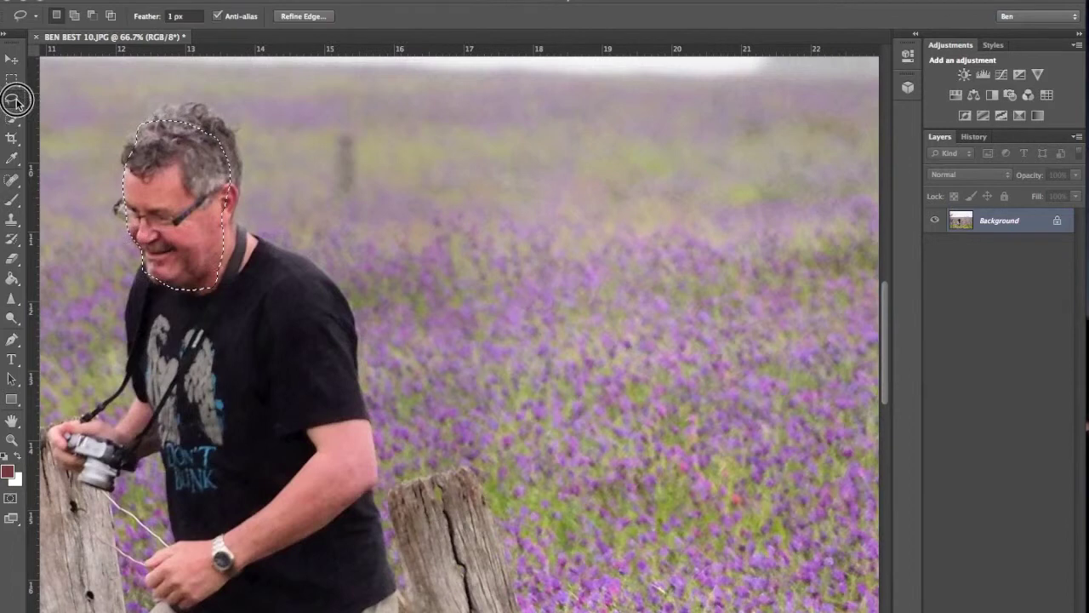
pyautogui.hotkey('ctrl', 'd')
pyautogui.hotkey('ctrl', '0')
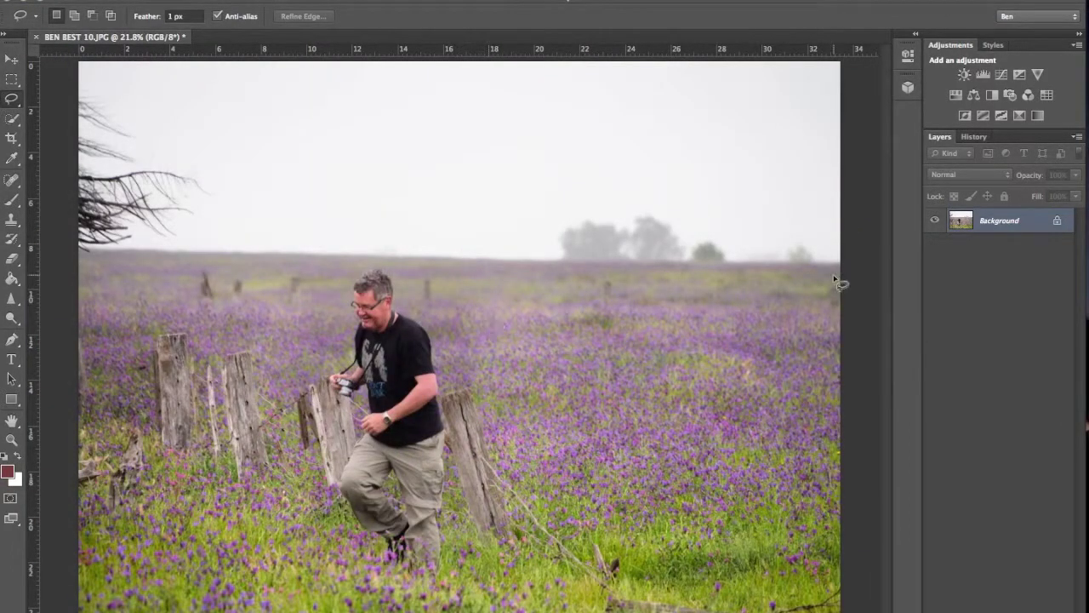
# Compare the original photo with the latest edited state in the document history.
pyautogui.click(974, 137)
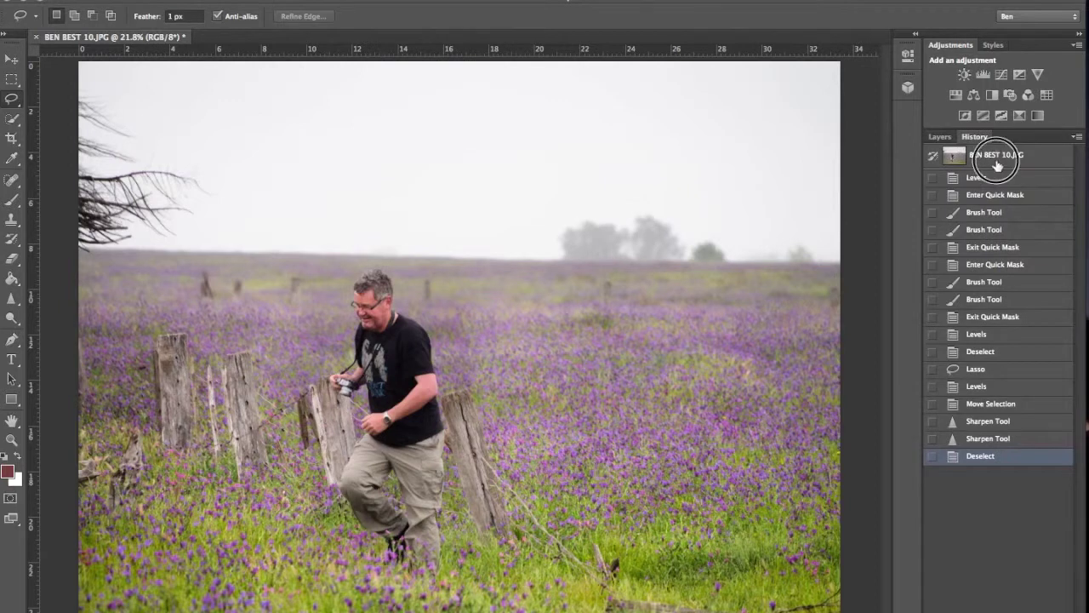
pyautogui.click(996, 157)
pyautogui.click(975, 456)
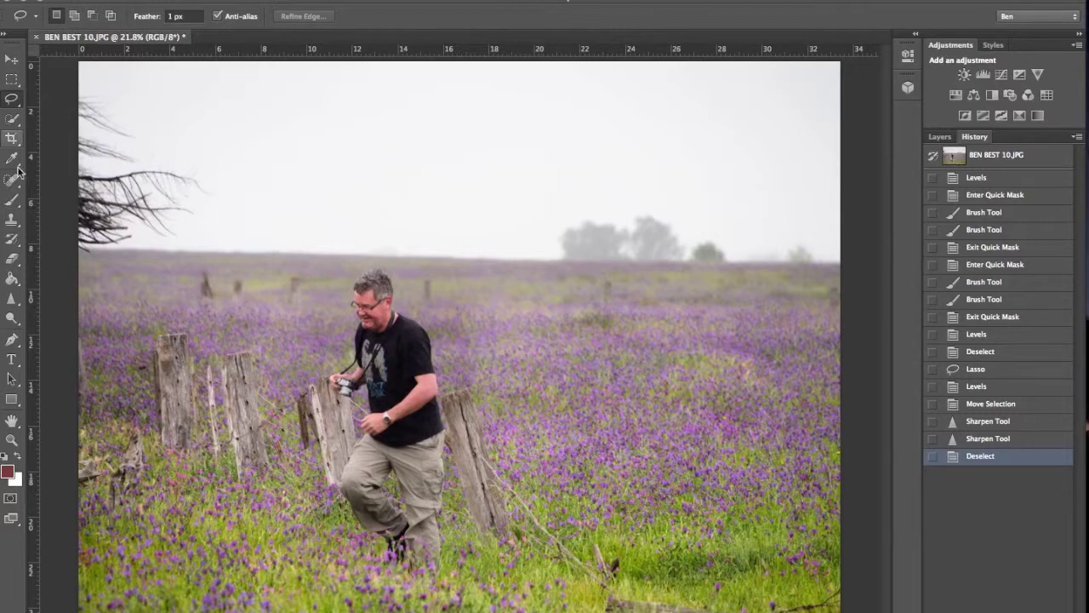
# Paint two History Brush strokes at 19% opacity with a 600 px brush over the field around the man.
pyautogui.click(11, 138)
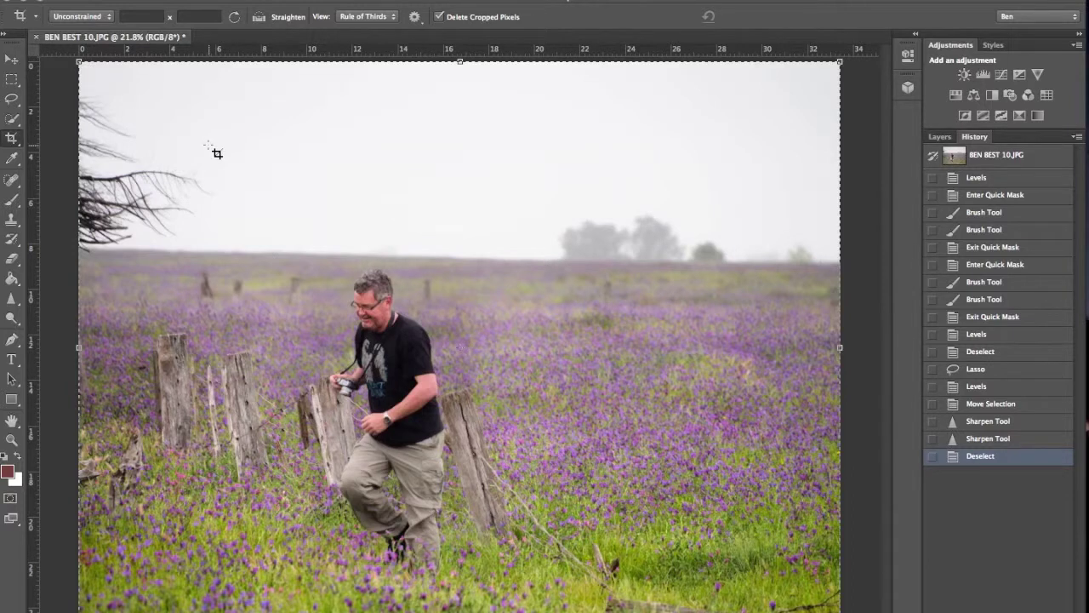
pyautogui.click(11, 240)
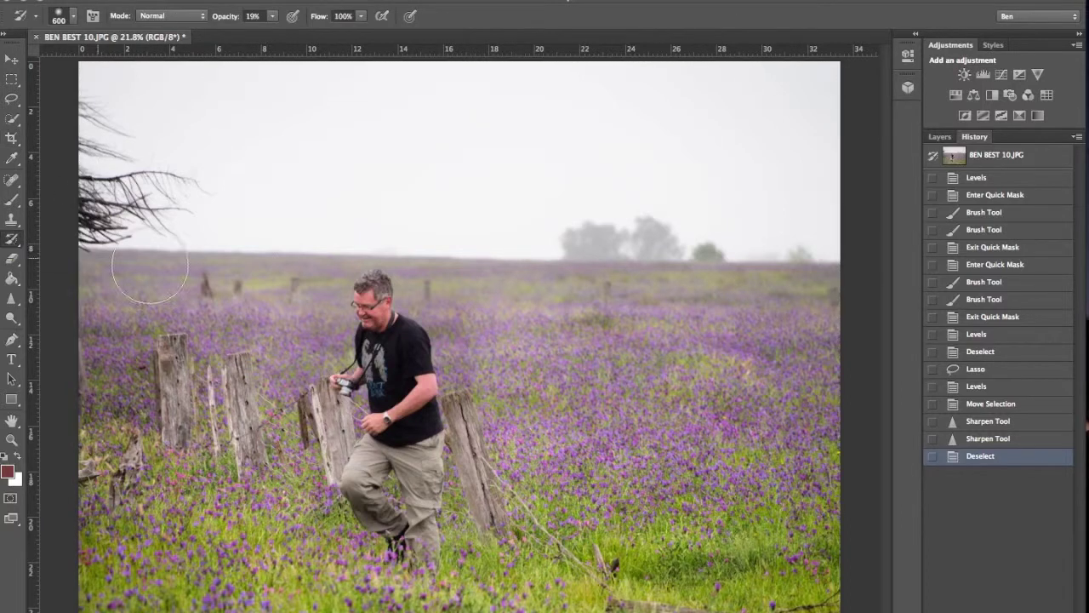
pyautogui.click(458, 332)
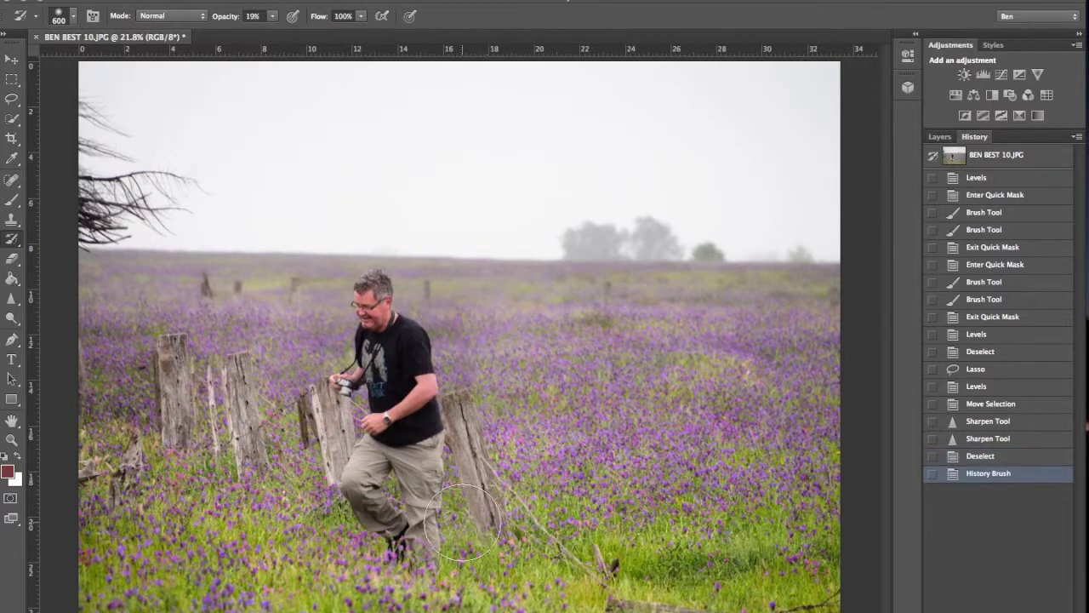
pyautogui.click(298, 349)
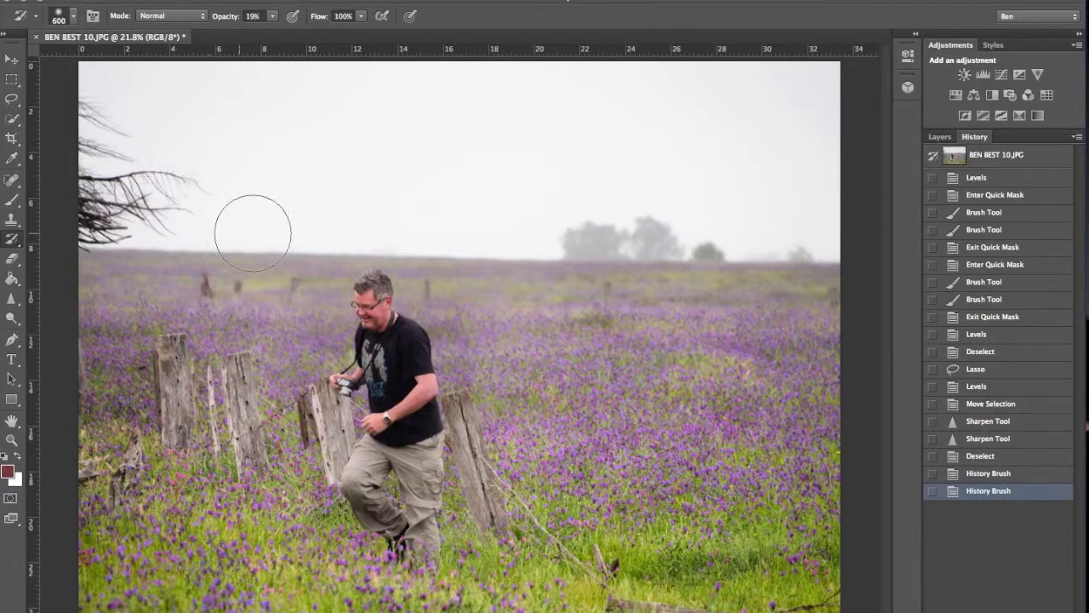
# Set up a crop that trims the sky and both sides of the photo, and tilt the frame slightly clockwise.
pyautogui.click(11, 141)
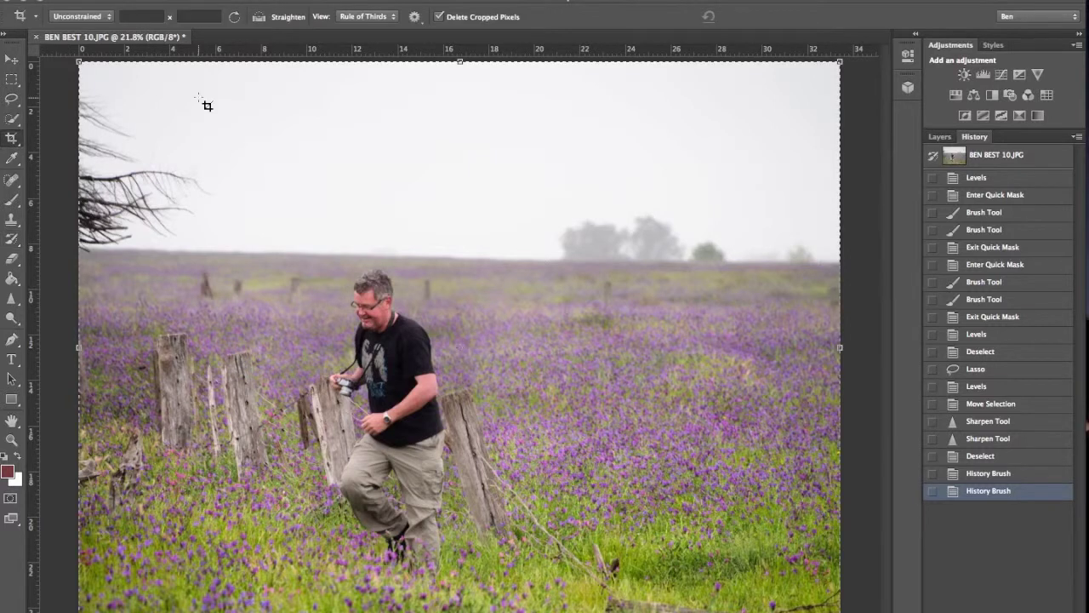
pyautogui.moveTo(79, 62); pyautogui.dragTo(173, 123)
pyautogui.moveTo(846, 377); pyautogui.dragTo(829, 377)
pyautogui.moveTo(500, 113); pyautogui.dragTo(498, 133)
pyautogui.moveTo(176, 85); pyautogui.dragTo(190, 92)
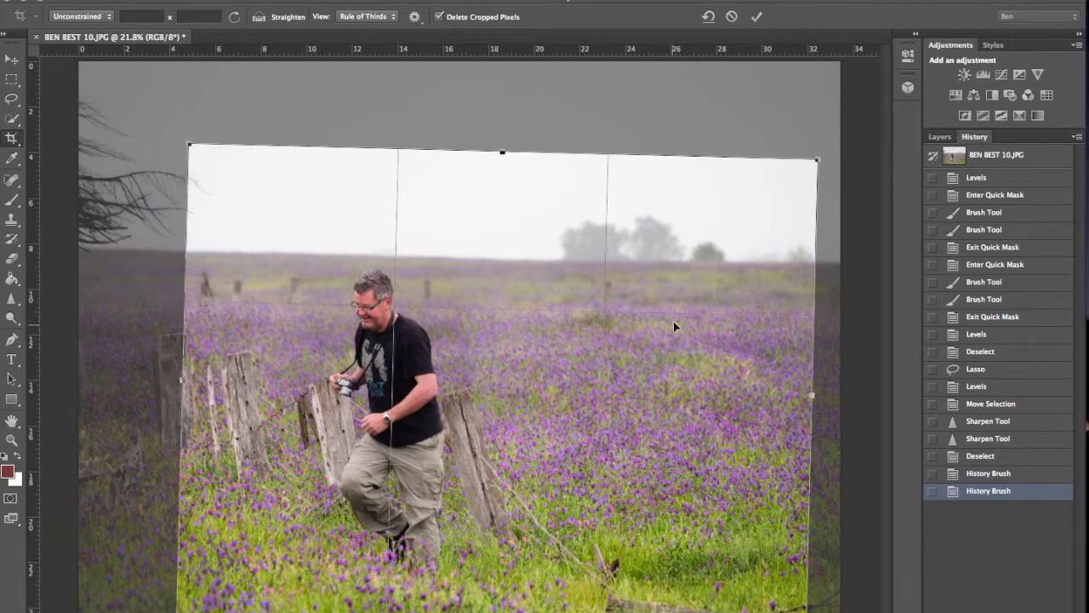
# Reposition the tilted crop frame, widen it to include the outer fence posts, trim a little more sky, and apply the crop.
pyautogui.moveTo(592, 271); pyautogui.dragTo(579, 374)
pyautogui.moveTo(588, 207); pyautogui.dragTo(597, 206)
pyautogui.moveTo(555, 361); pyautogui.dragTo(578, 232)
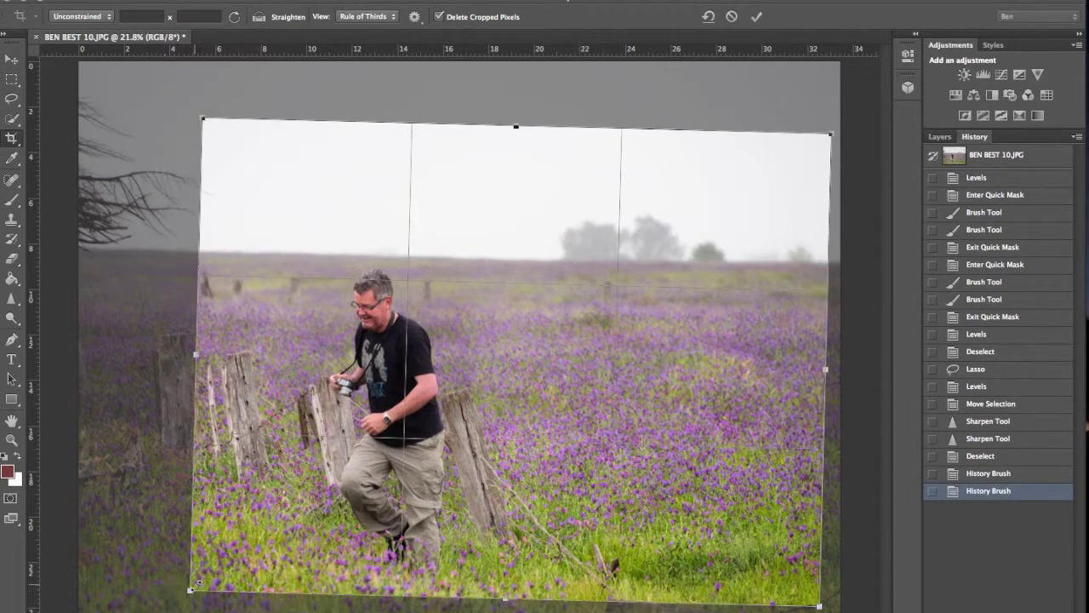
pyautogui.moveTo(190, 589); pyautogui.dragTo(133, 604)
pyautogui.moveTo(331, 326); pyautogui.dragTo(331, 333)
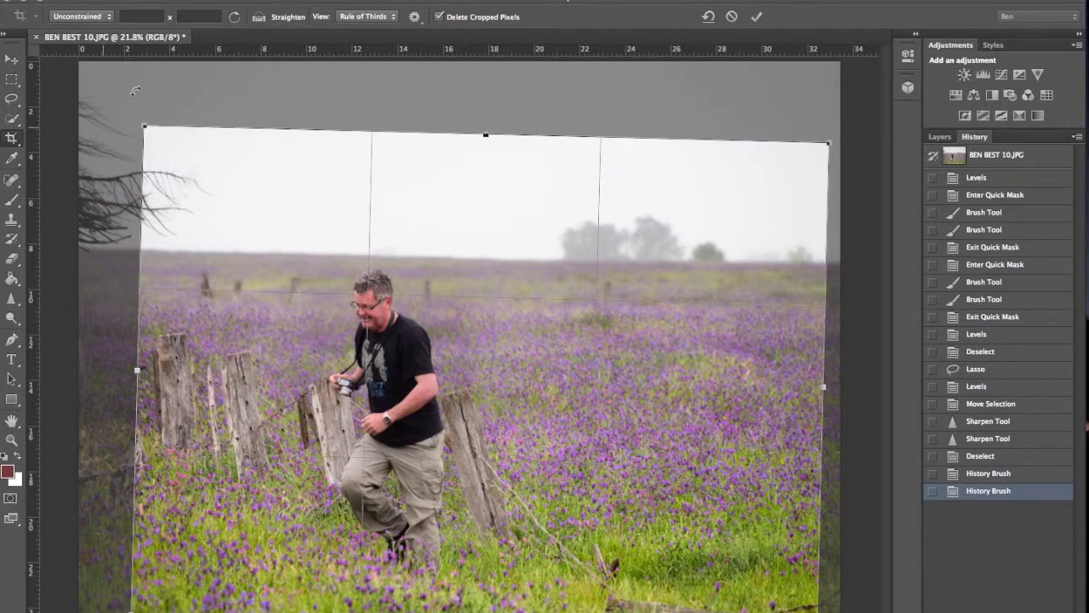
pyautogui.moveTo(488, 134); pyautogui.dragTo(486, 139)
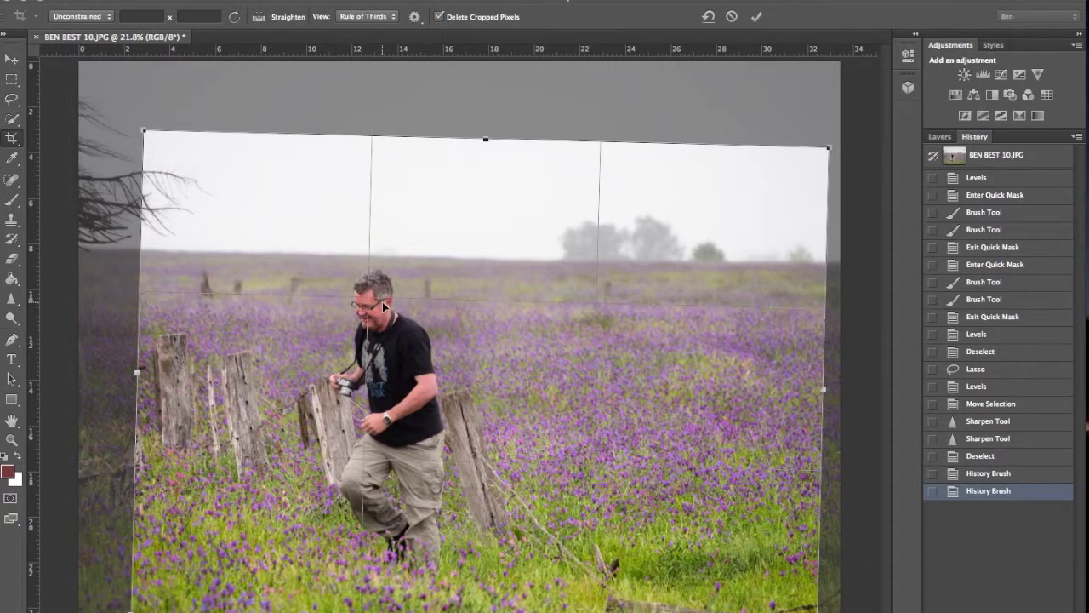
pyautogui.press('Return')
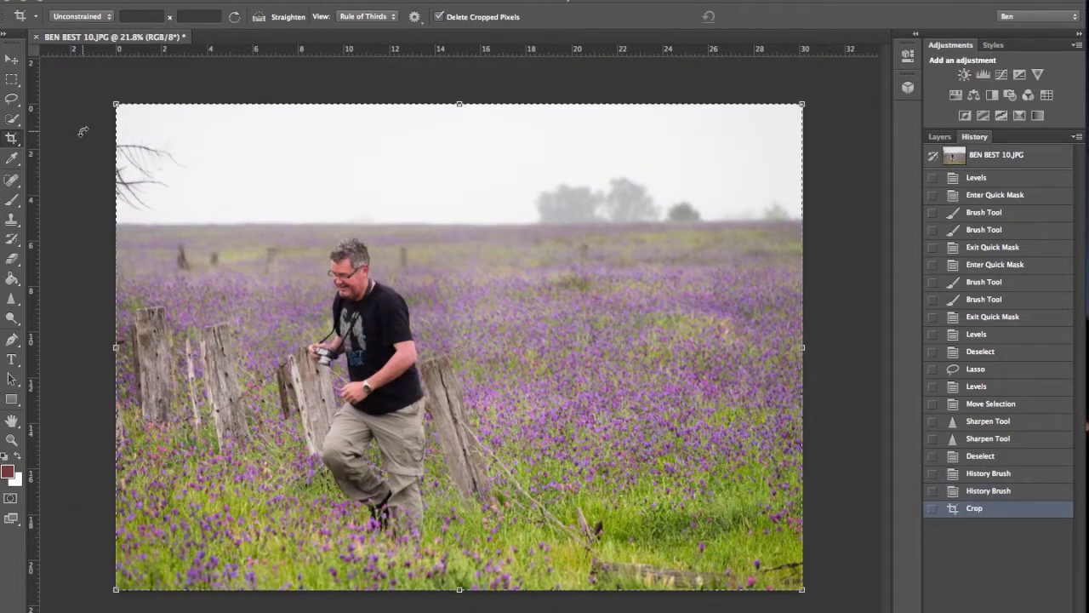
# Switch back to the Lasso tool and compare the cropped photo with the original state in the history.
pyautogui.click(11, 80)
pyautogui.click(12, 99)
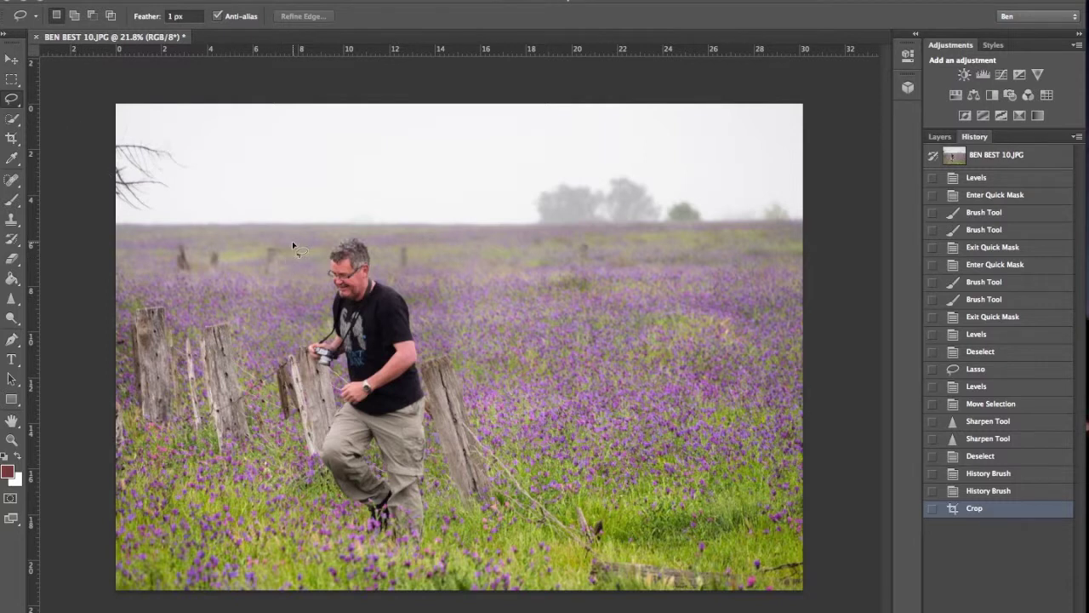
pyautogui.click(959, 156)
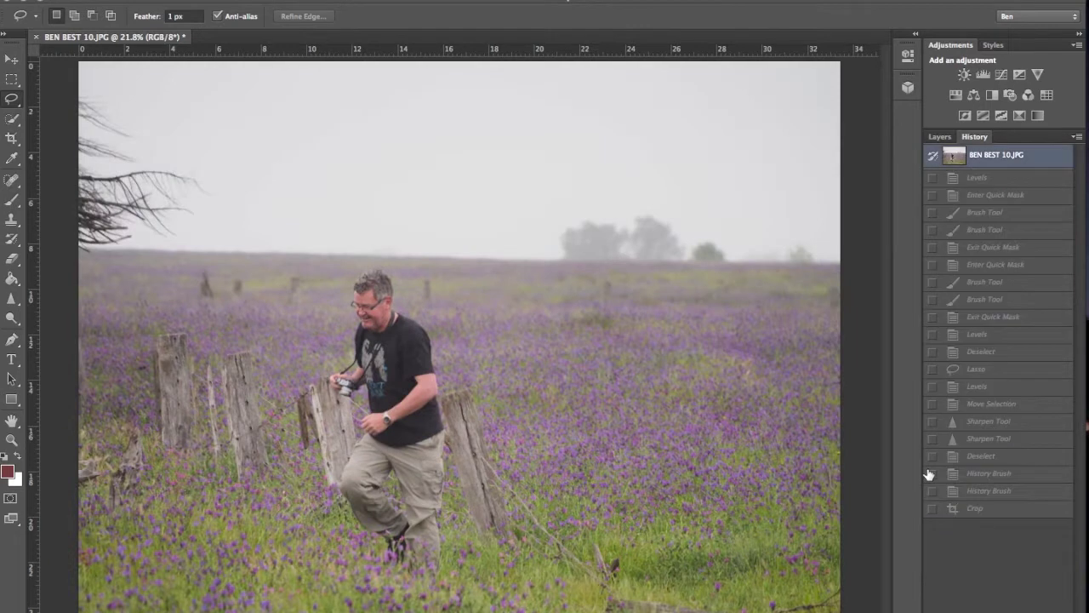
pyautogui.click(970, 510)
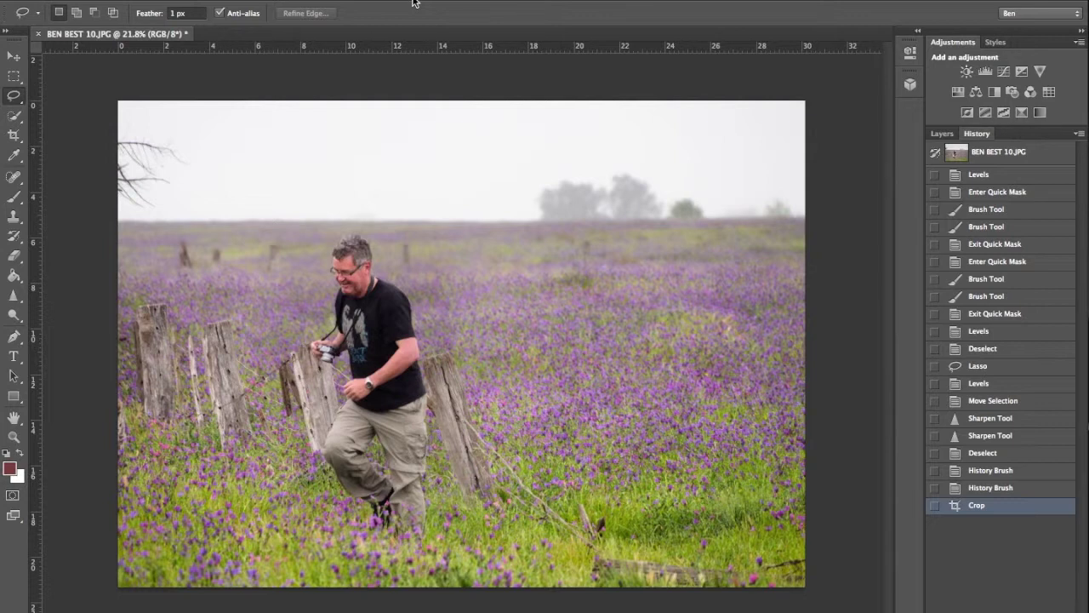
# Duplicate the cropped photo onto a new layer and desaturate the copy.
pyautogui.hotkey('ctrl', 'j')
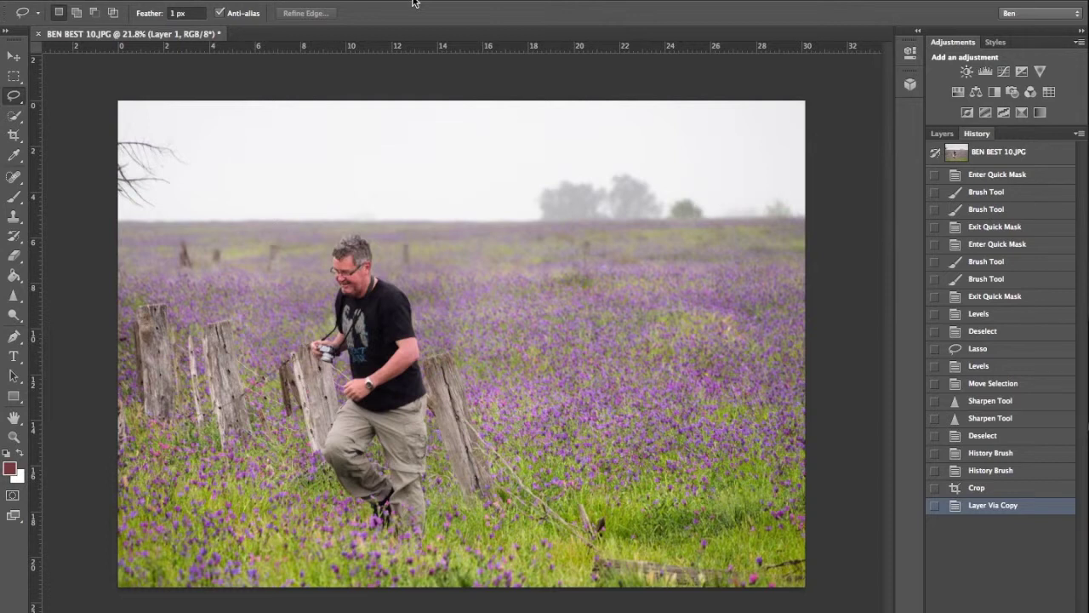
pyautogui.hotkey('ctrl', 'shift', 'u')
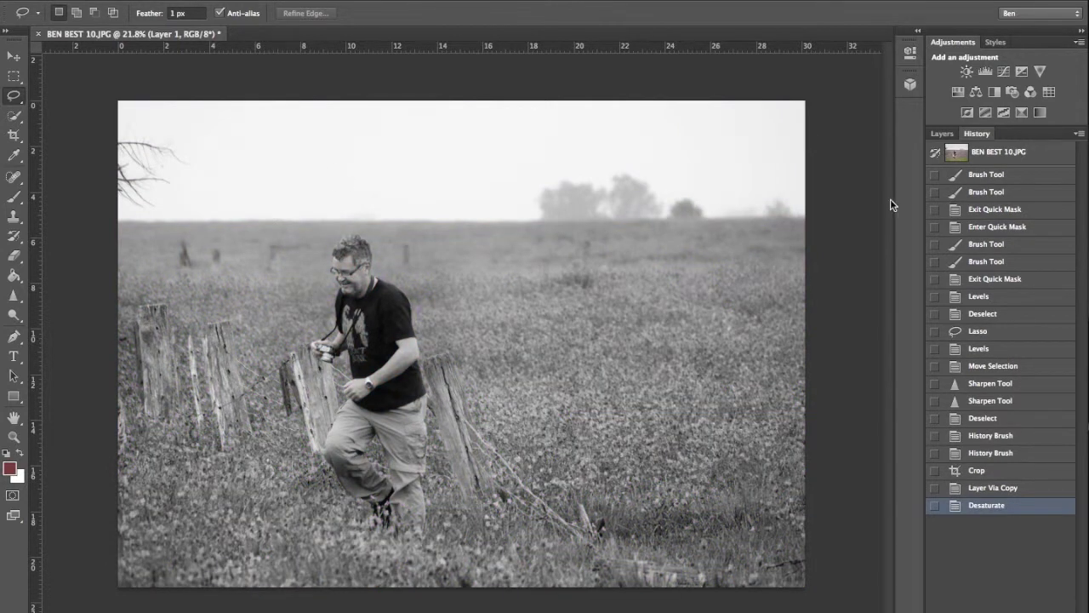
pyautogui.click(942, 133)
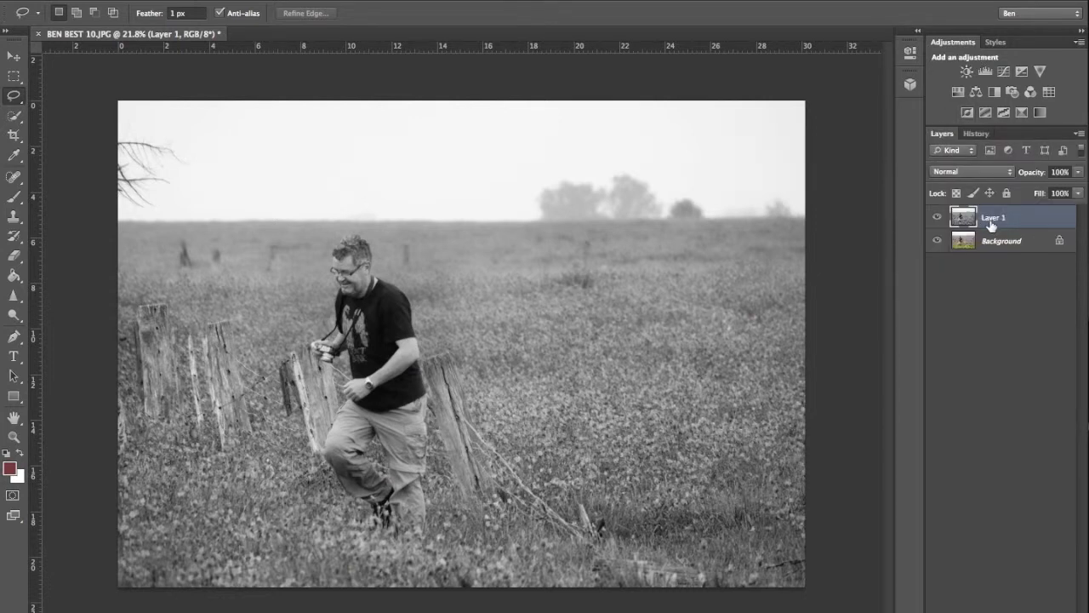
# Apply the High Pass filter to the desaturated layer, lowering its radius slightly.
pyautogui.click(357, 0)
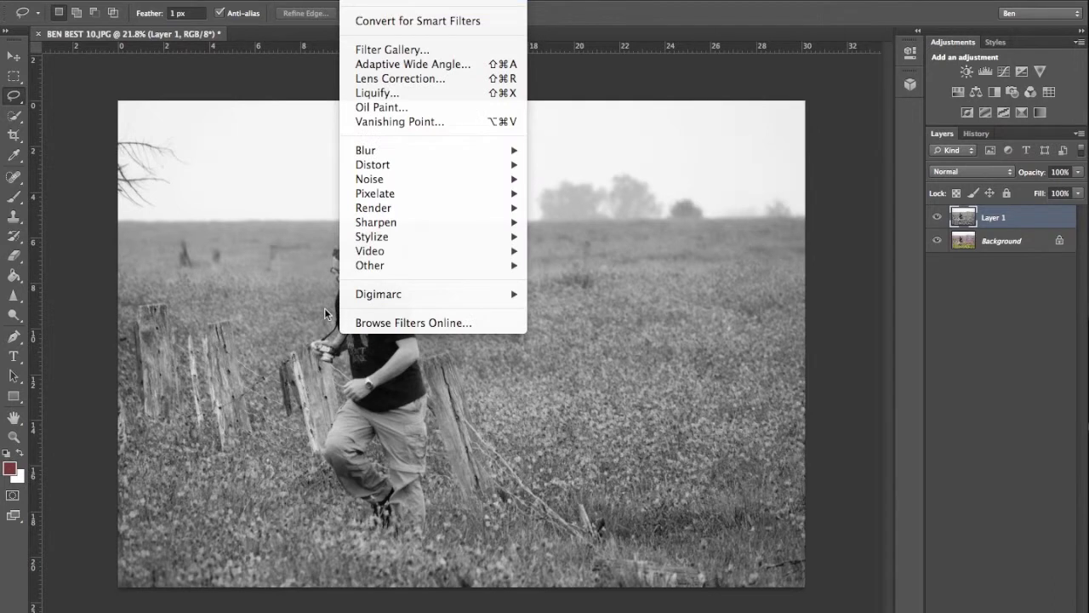
pyautogui.moveTo(394, 267)
pyautogui.click(560, 282)
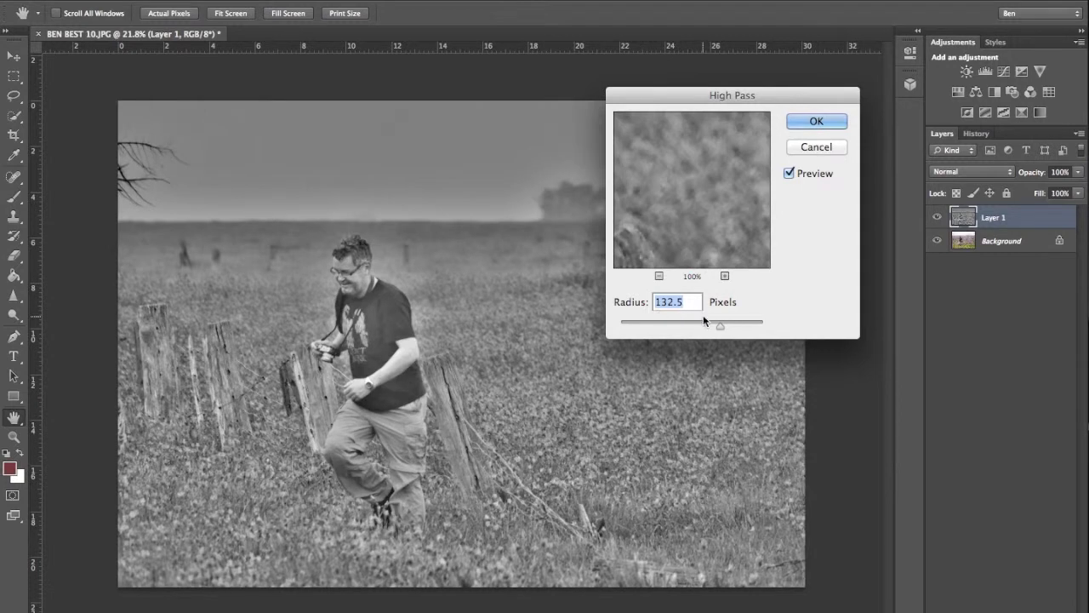
pyautogui.click(719, 325)
pyautogui.moveTo(719, 326); pyautogui.dragTo(717, 327)
pyautogui.moveTo(717, 328)
pyautogui.mouseDown()
pyautogui.moveTo(728, 328)
pyautogui.moveTo(717, 329)
pyautogui.mouseUp()
pyautogui.click(817, 122)
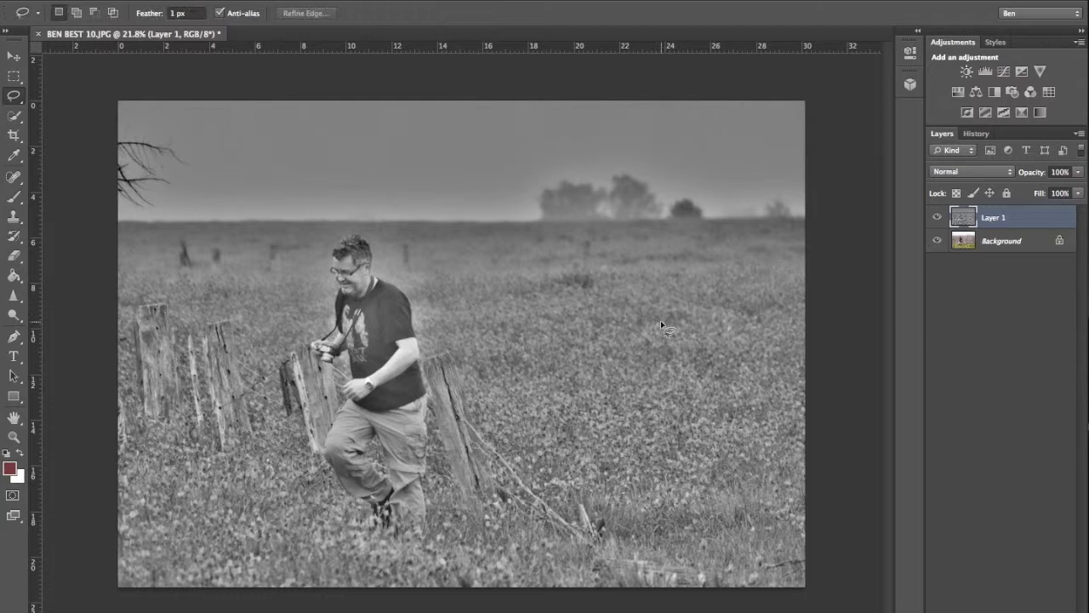
# Set the High Pass layer's blend mode to Hard Light and its opacity to 19%.
pyautogui.click(975, 171)
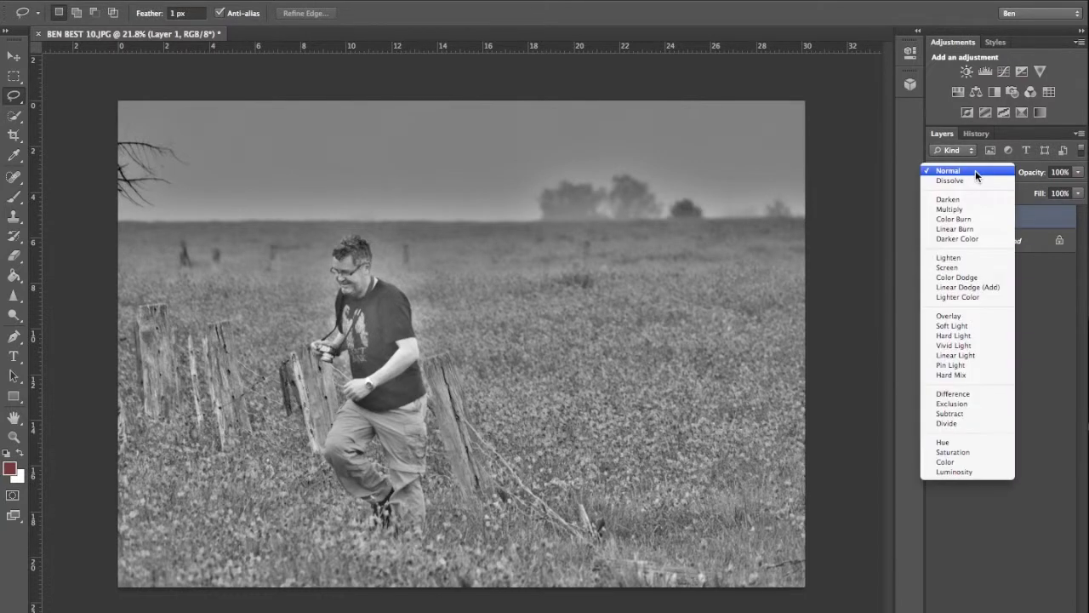
pyautogui.click(960, 336)
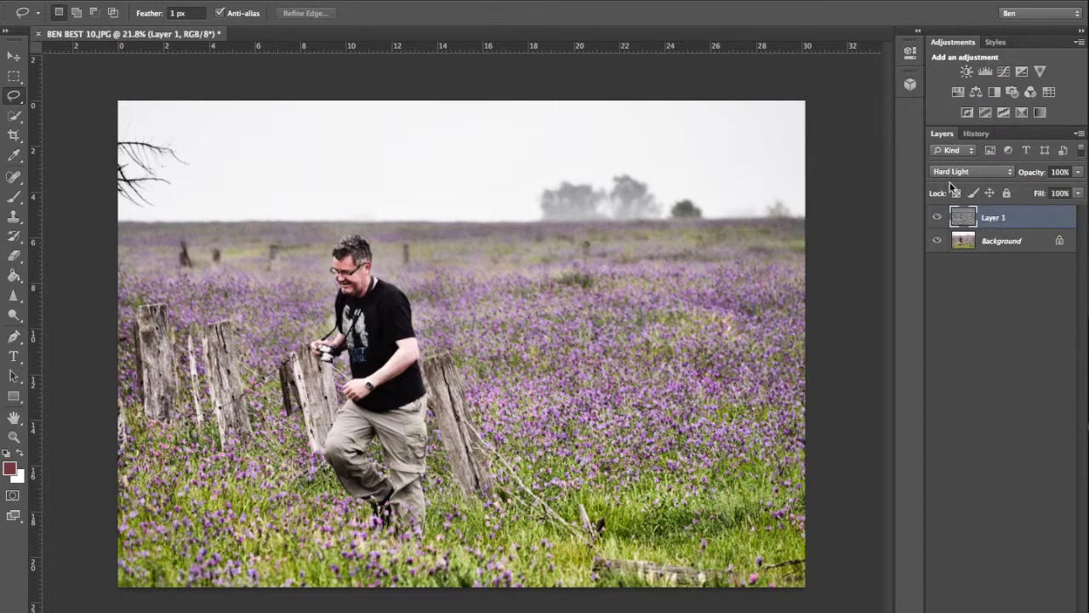
pyautogui.click(1075, 173)
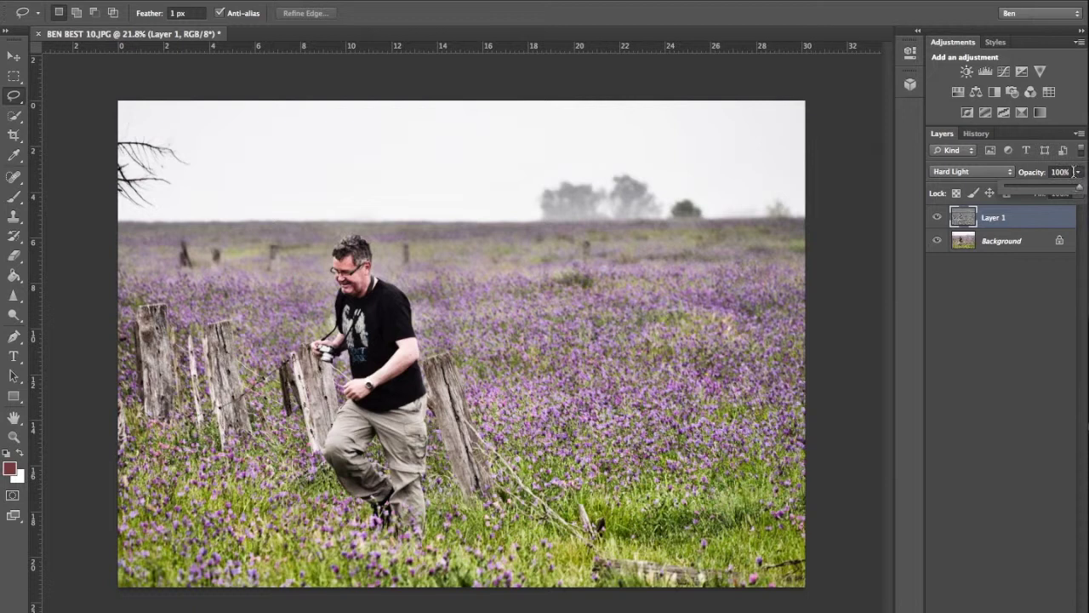
pyautogui.moveTo(1078, 192); pyautogui.dragTo(1020, 191)
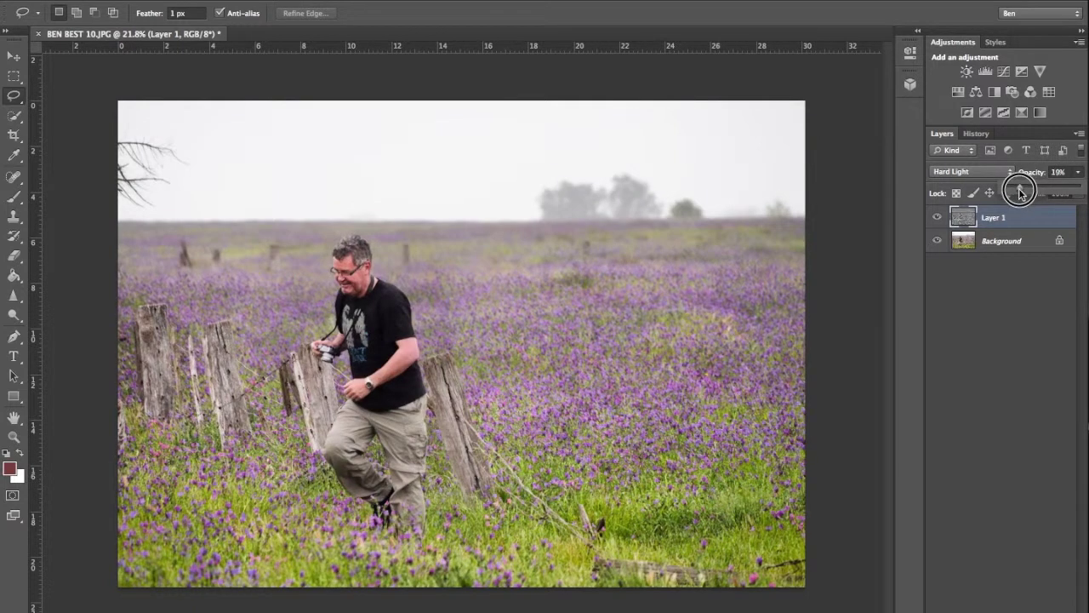
# Toggle the High Pass layer's visibility to compare the photo with and without its effect.
pyautogui.click(939, 219)
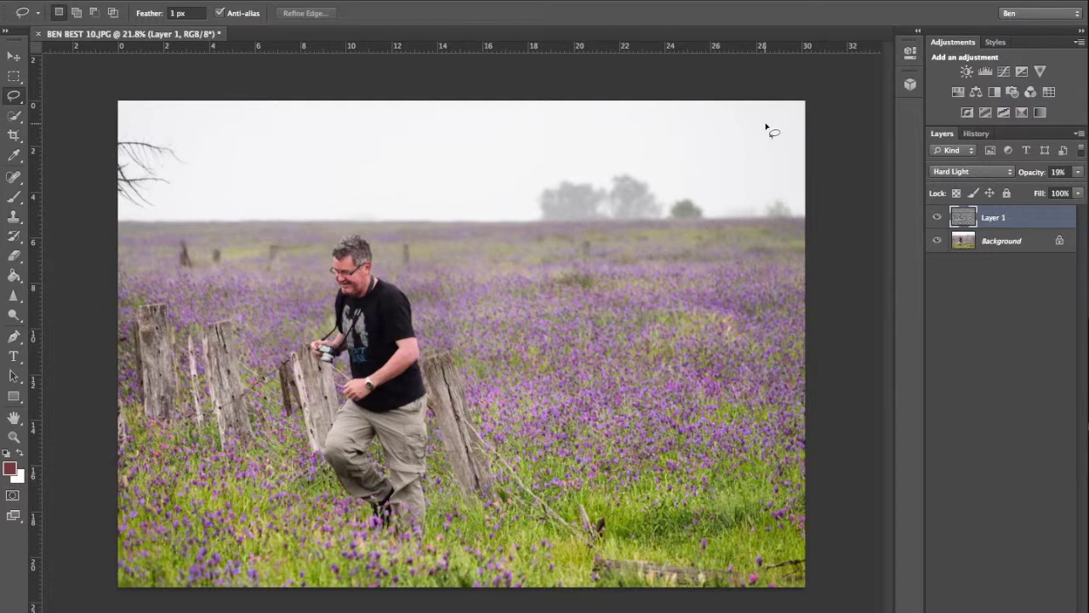
pyautogui.click(937, 217)
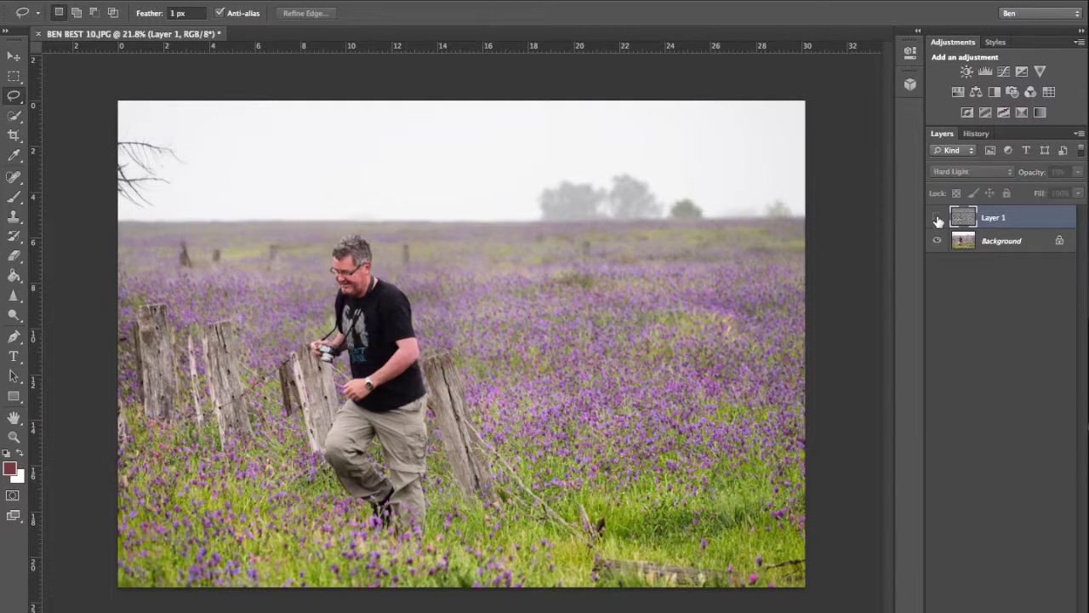
pyautogui.click(937, 218)
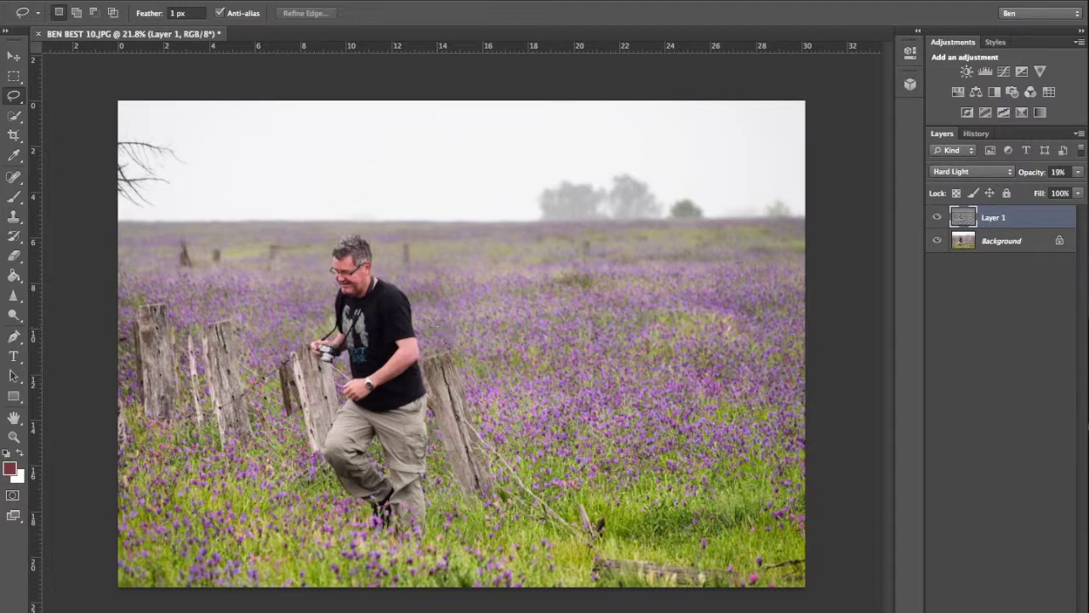
# Switch repeatedly between the original photo and the final opacity change in the history to compare before and after.
pyautogui.click(976, 134)
pyautogui.click(976, 153)
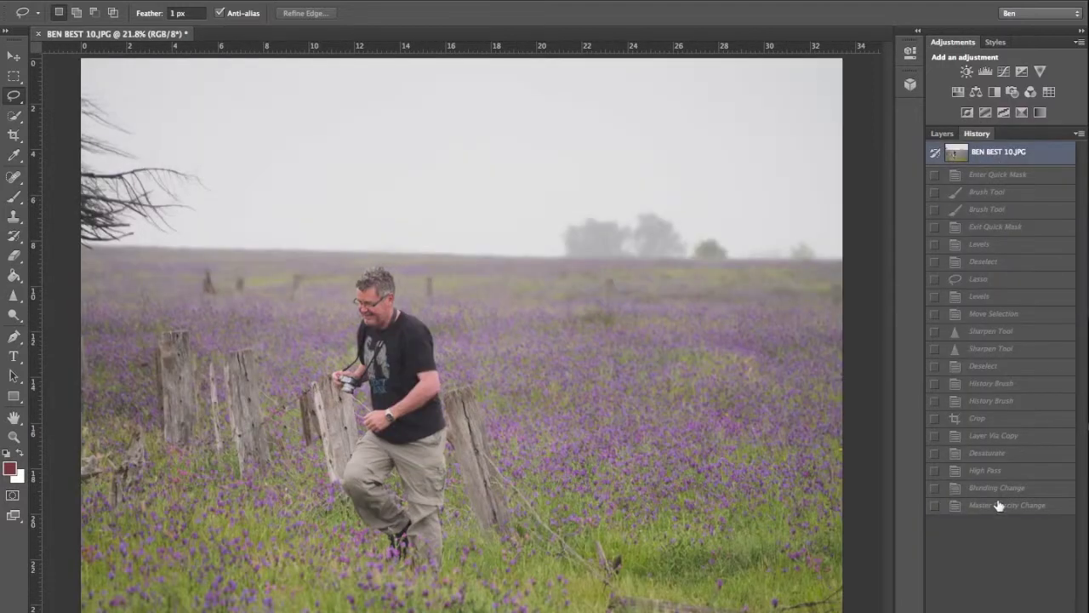
pyautogui.click(999, 505)
pyautogui.click(987, 152)
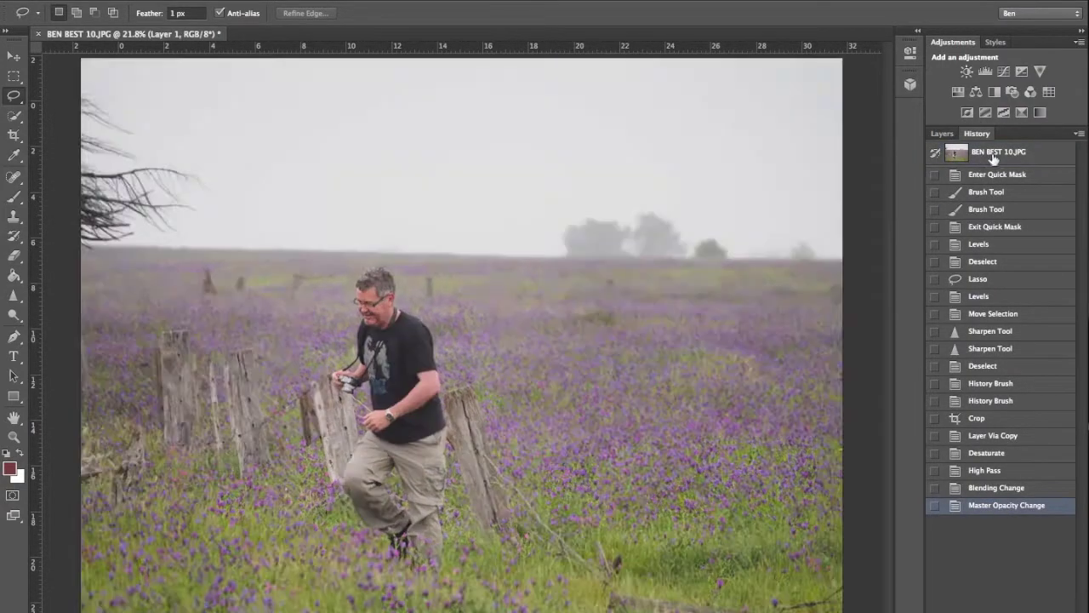
pyautogui.click(989, 505)
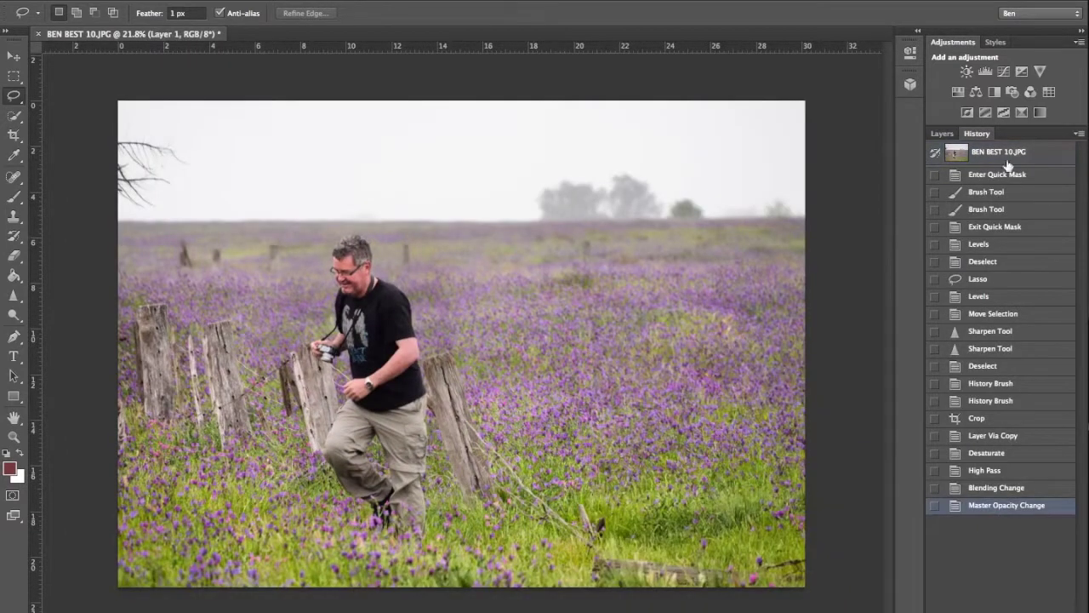
pyautogui.click(1007, 158)
pyautogui.click(1010, 509)
pyautogui.moveTo(472, 600)
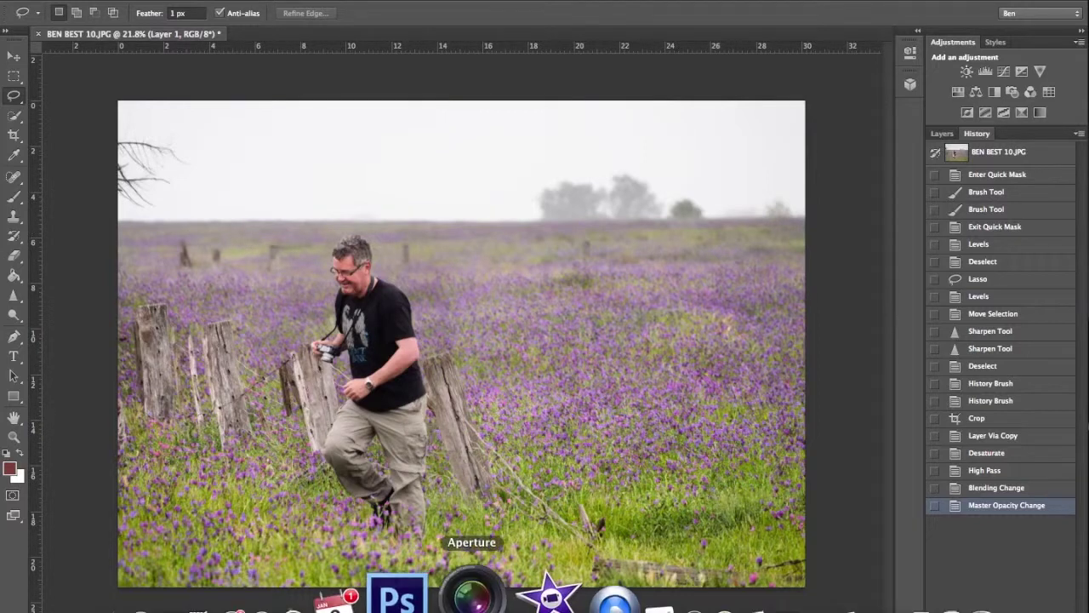